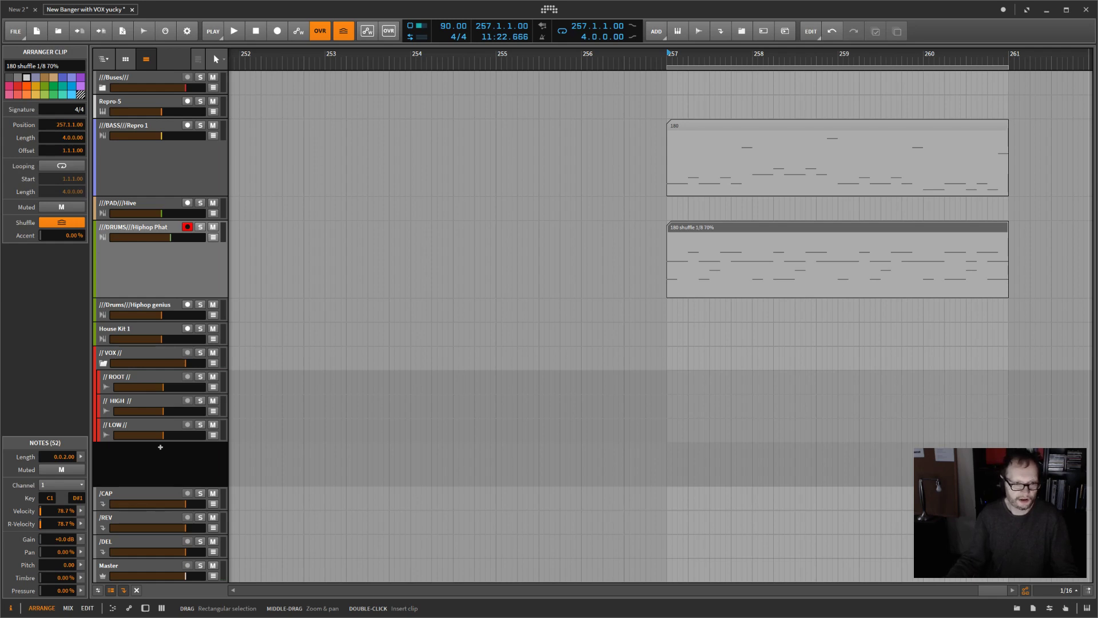
Step: Check the groove shuffle and accent settings, and audition the four-bar bass and drum loop from bar 257
{"action": "left_click", "coordinate": [213, 32]}
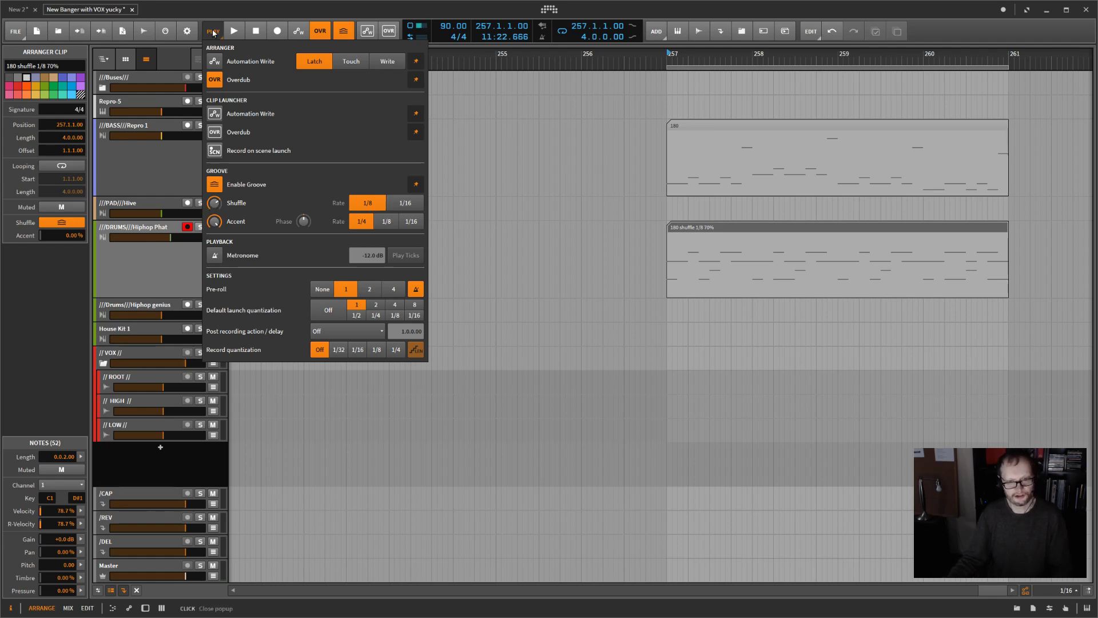
{"action": "left_click", "coordinate": [612, 154]}
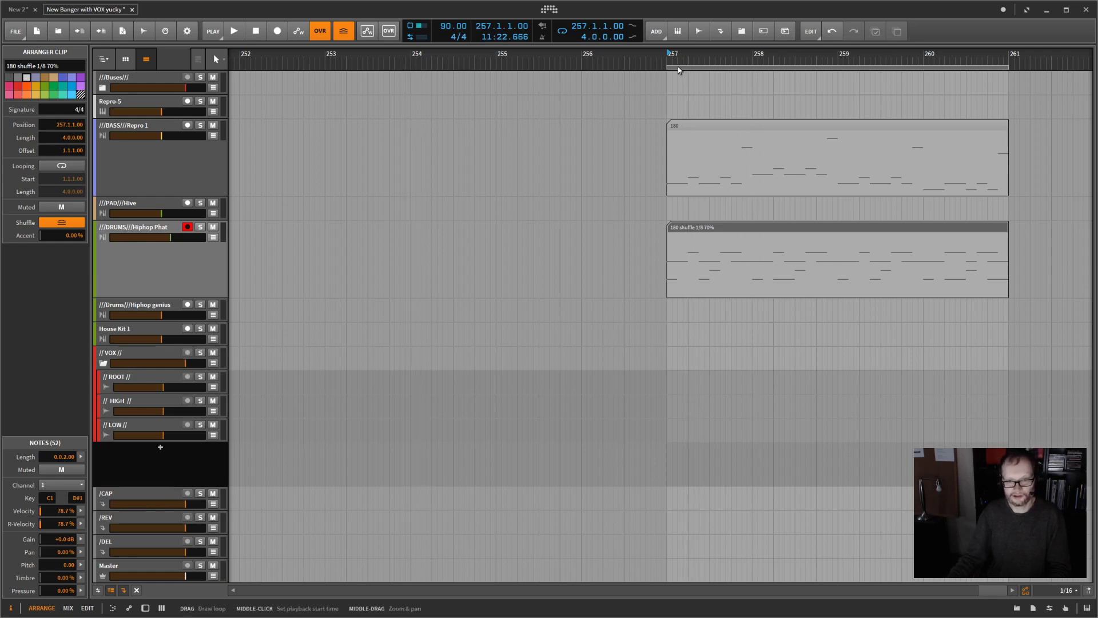
{"action": "key", "text": "space"}
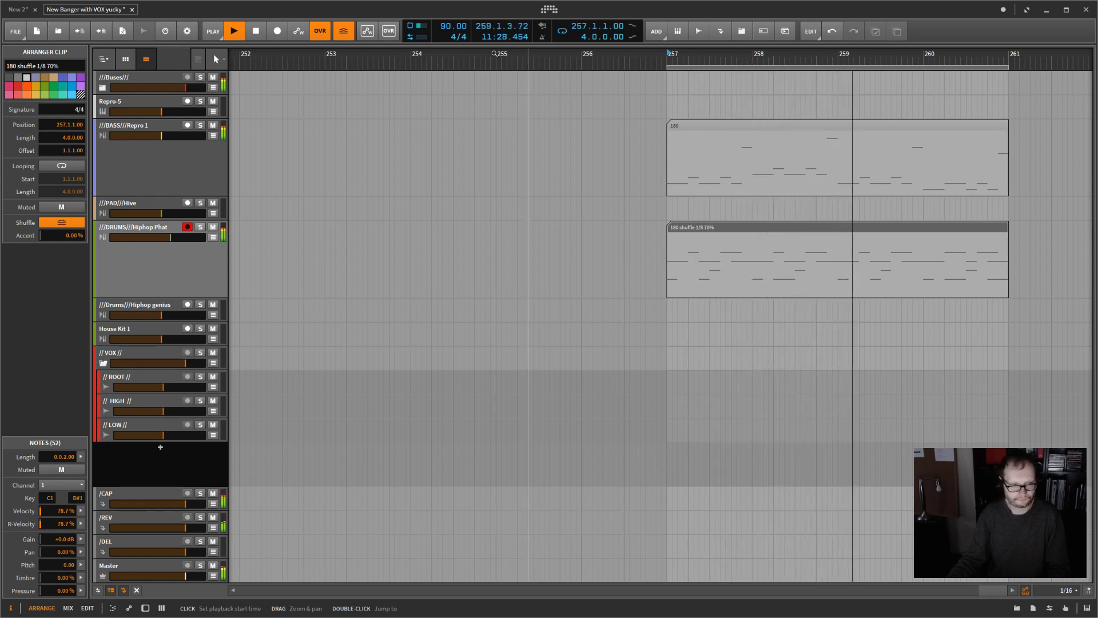
{"action": "left_click", "coordinate": [265, 31]}
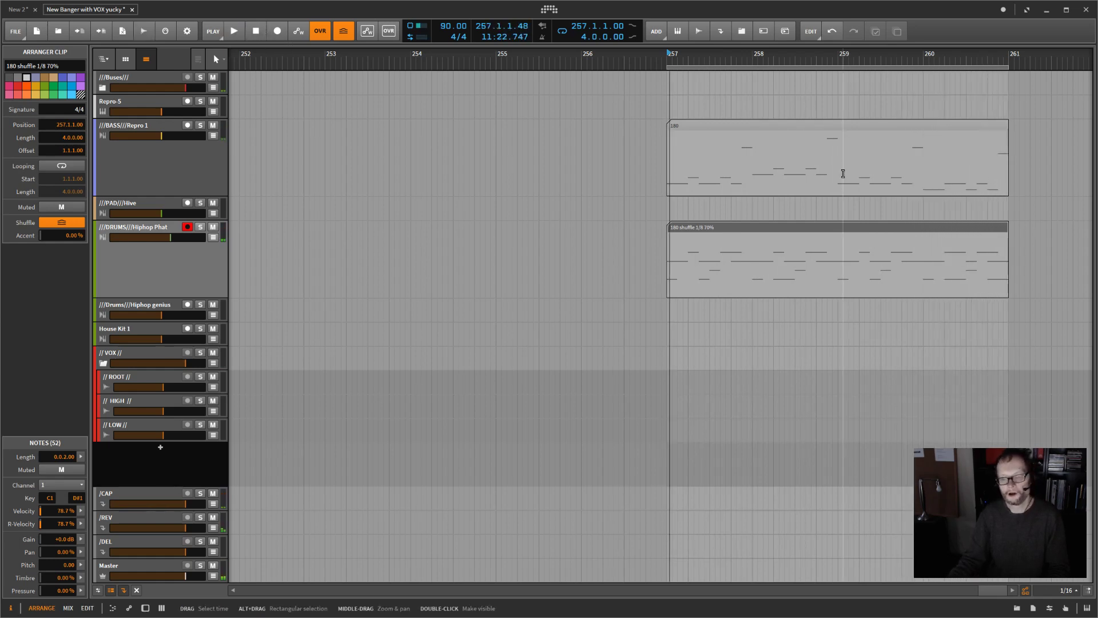
Step: Try scaling the bass and drum clips to 200%, and undo the scaling
{"action": "left_click_drag", "start_coordinate": [793, 101], "coordinate": [908, 306]}
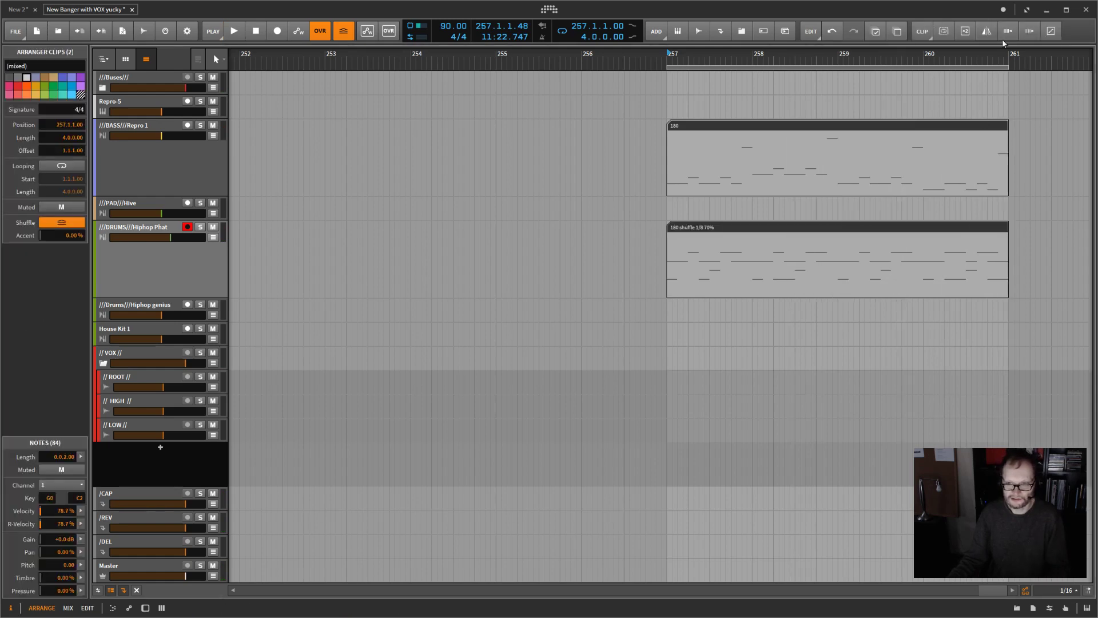
{"action": "left_click", "coordinate": [1033, 33]}
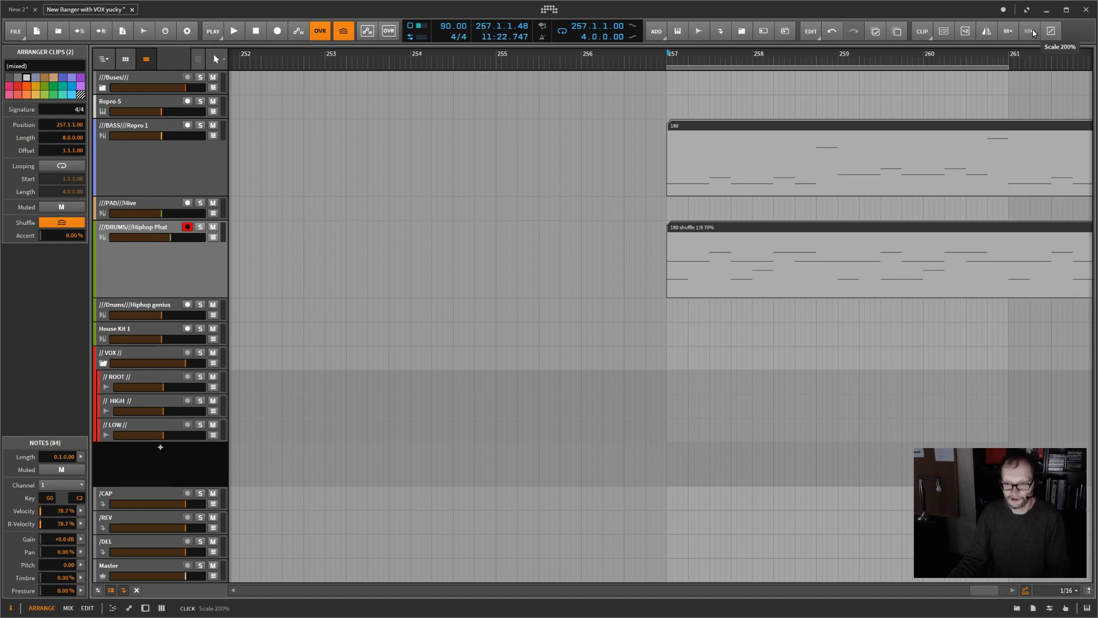
{"action": "left_click_drag", "start_coordinate": [907, 55], "coordinate": [732, 46]}
{"action": "mouse_move", "coordinate": [803, 67]}
{"action": "left_mouse_down"}
{"action": "mouse_move", "coordinate": [1026, 65]}
{"action": "mouse_move", "coordinate": [800, 65]}
{"action": "left_mouse_up"}
{"action": "key", "text": "ctrl+z"}
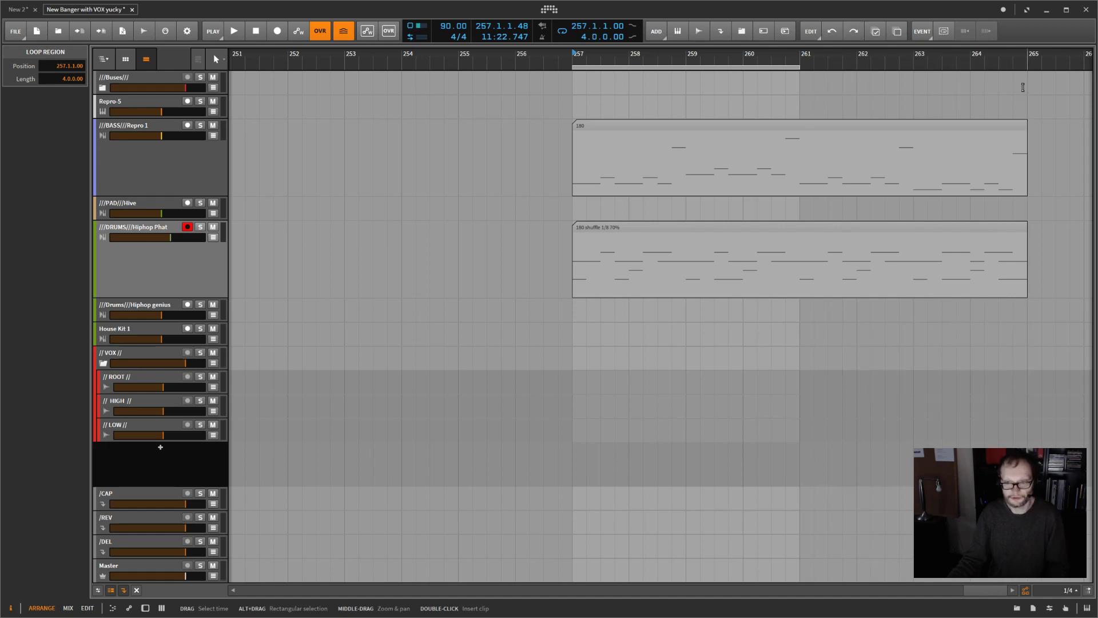
{"action": "key", "text": "ctrl+z"}
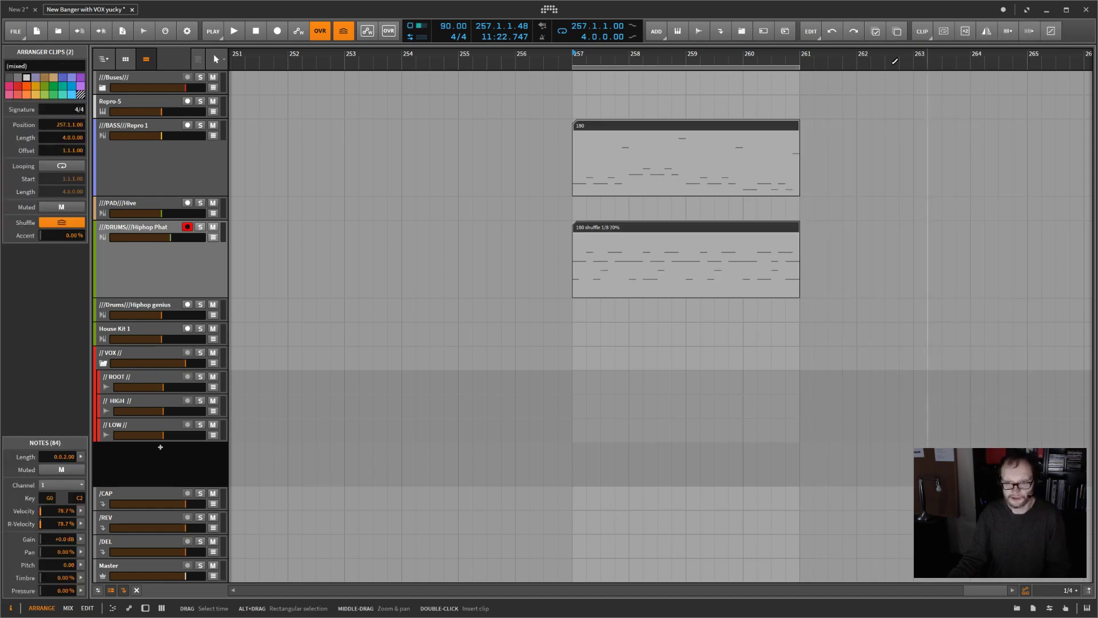
Step: Try doubling the content of the bass and drum clips, and undo the change
{"action": "left_click_drag", "start_coordinate": [714, 105], "coordinate": [795, 253]}
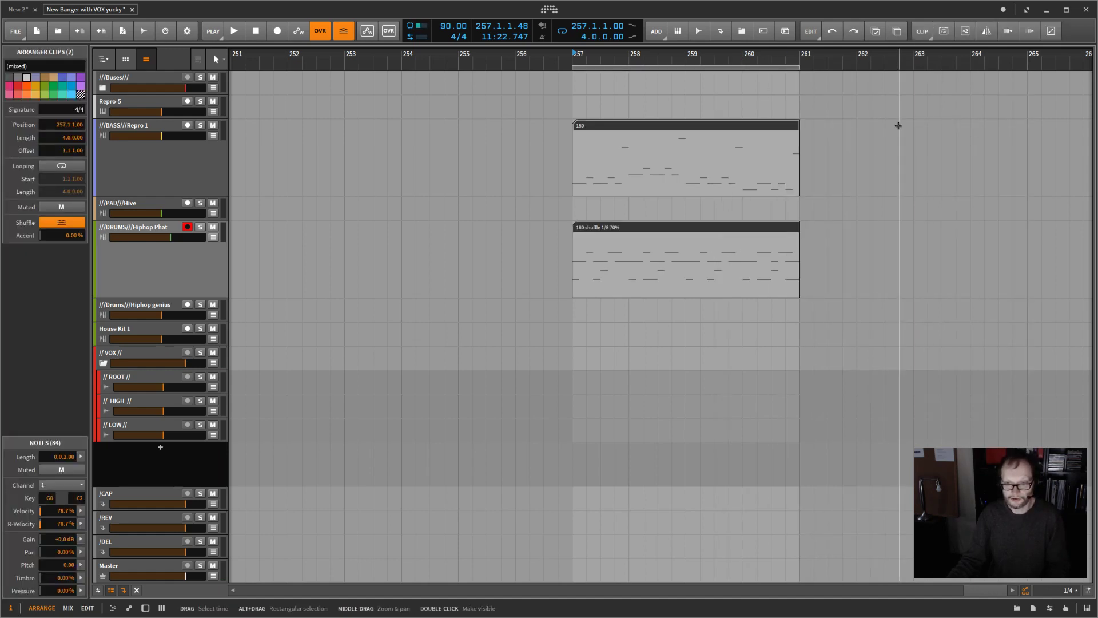
{"action": "left_click", "coordinate": [965, 31]}
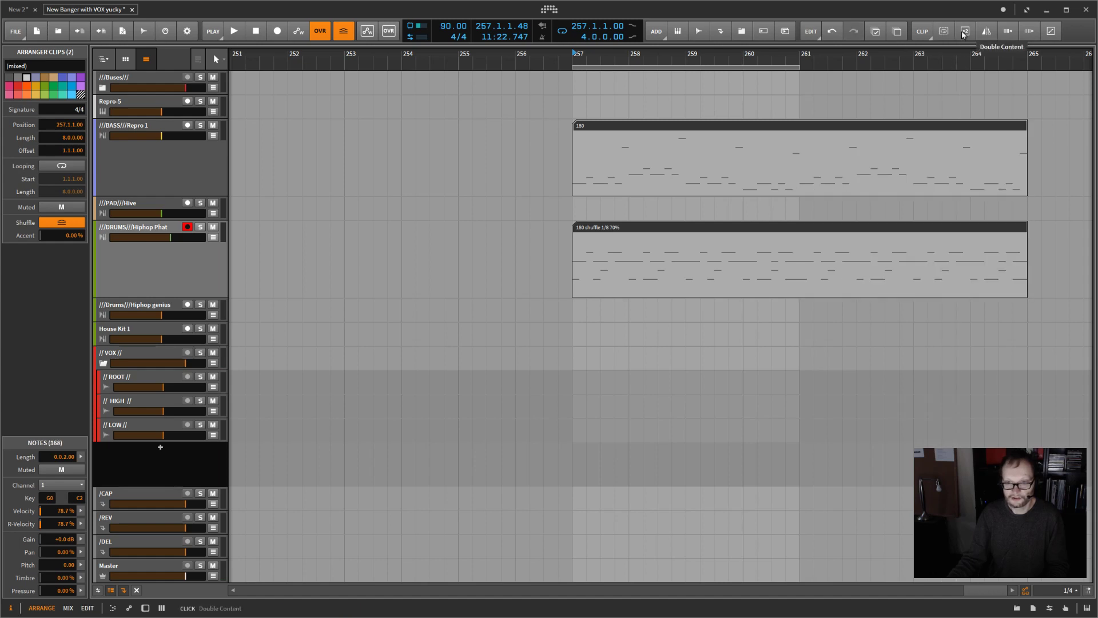
{"action": "key", "text": "ctrl+z"}
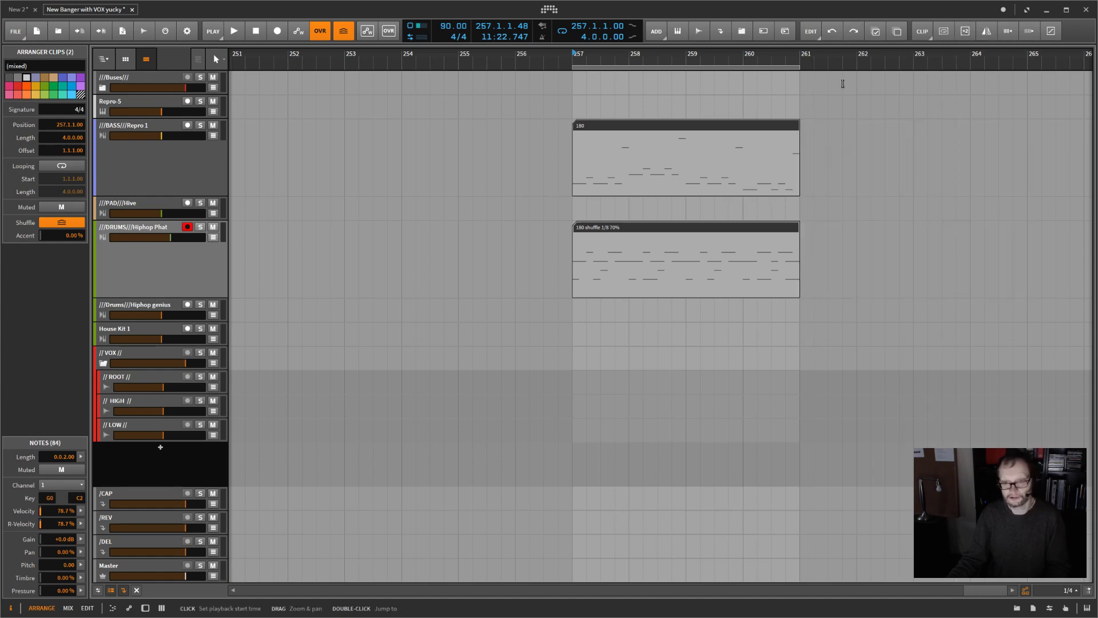
Step: Scale the selected bass and drum clips to 200% and extend the loop region to eight bars
{"action": "left_click", "coordinate": [1027, 32]}
{"action": "left_click_drag", "start_coordinate": [800, 66], "coordinate": [1013, 85]}
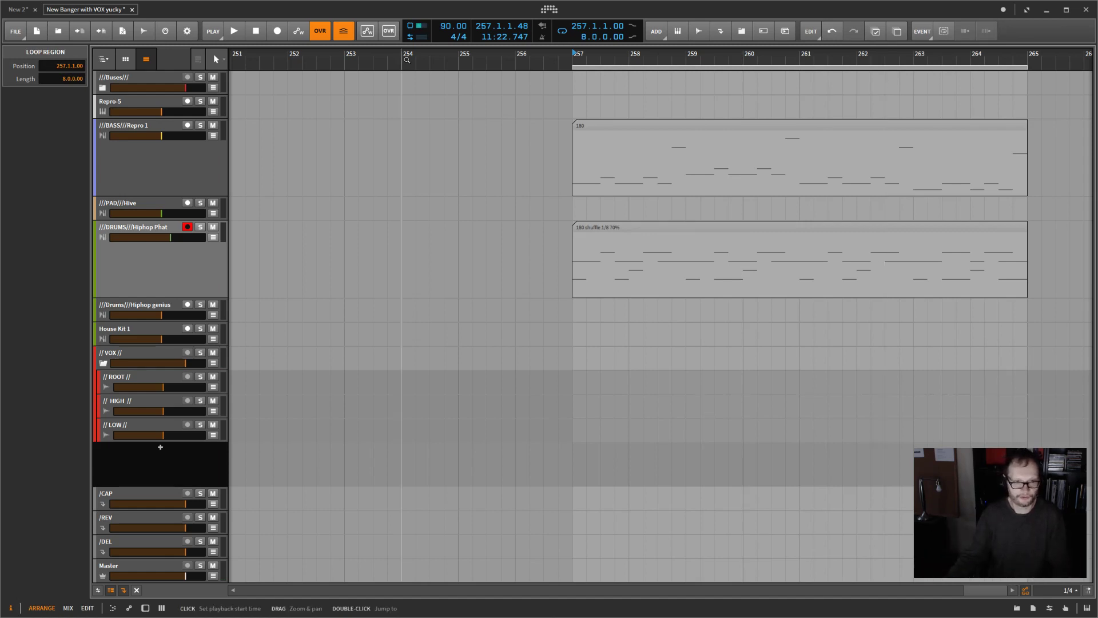
Step: Set the project tempo to 180 BPM and audition the eight-bar loop
{"action": "double_click", "coordinate": [445, 26]}
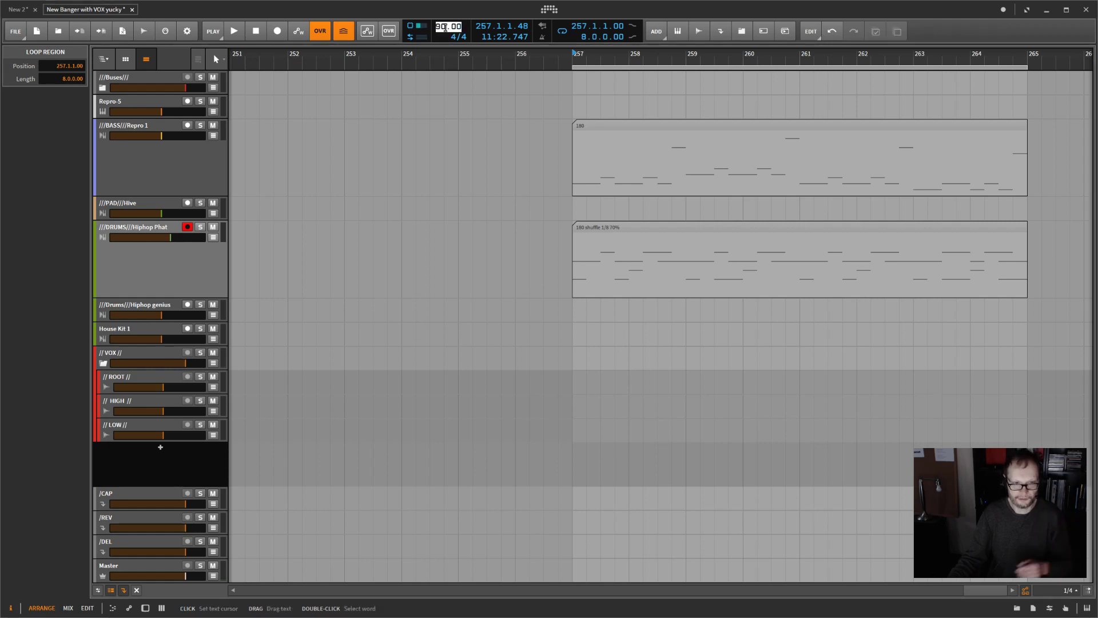
{"action": "type", "text": "1"}
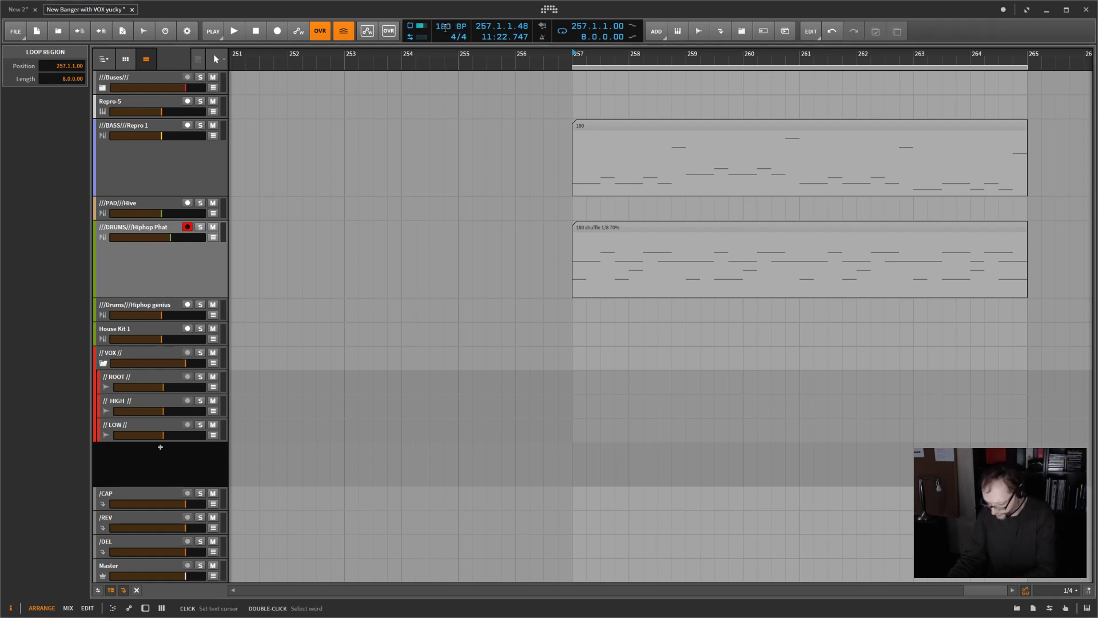
{"action": "type", "text": "80."}
{"action": "key", "text": "Return"}
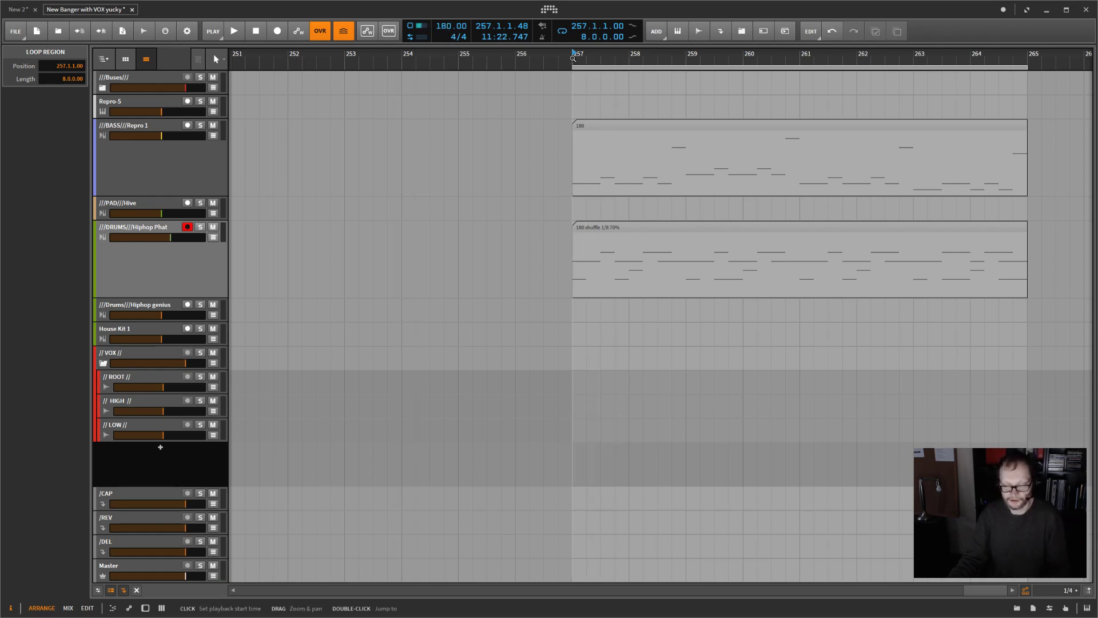
{"action": "key", "text": "space"}
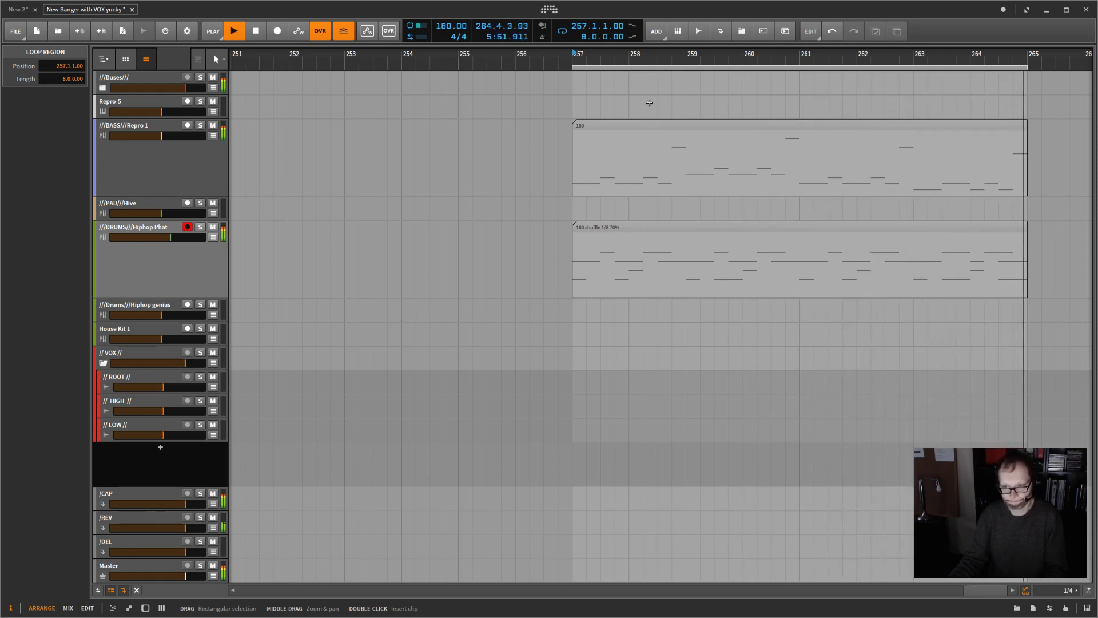
{"action": "key", "text": "space"}
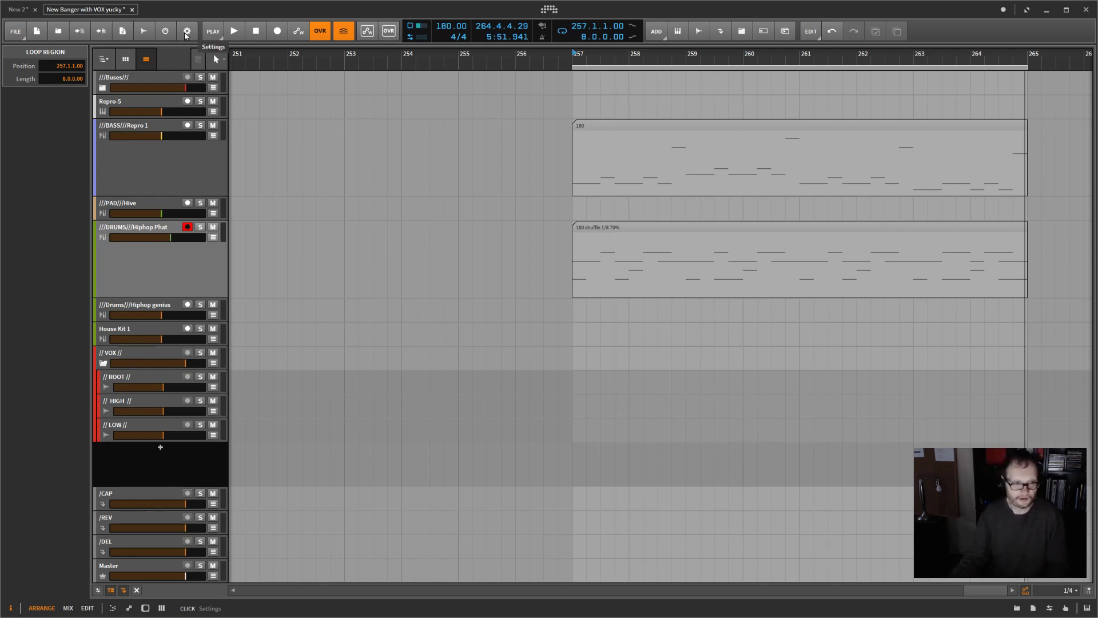
Step: Set the groove shuffle rate to 1/16 and start playback of the loop
{"action": "left_click", "coordinate": [212, 32]}
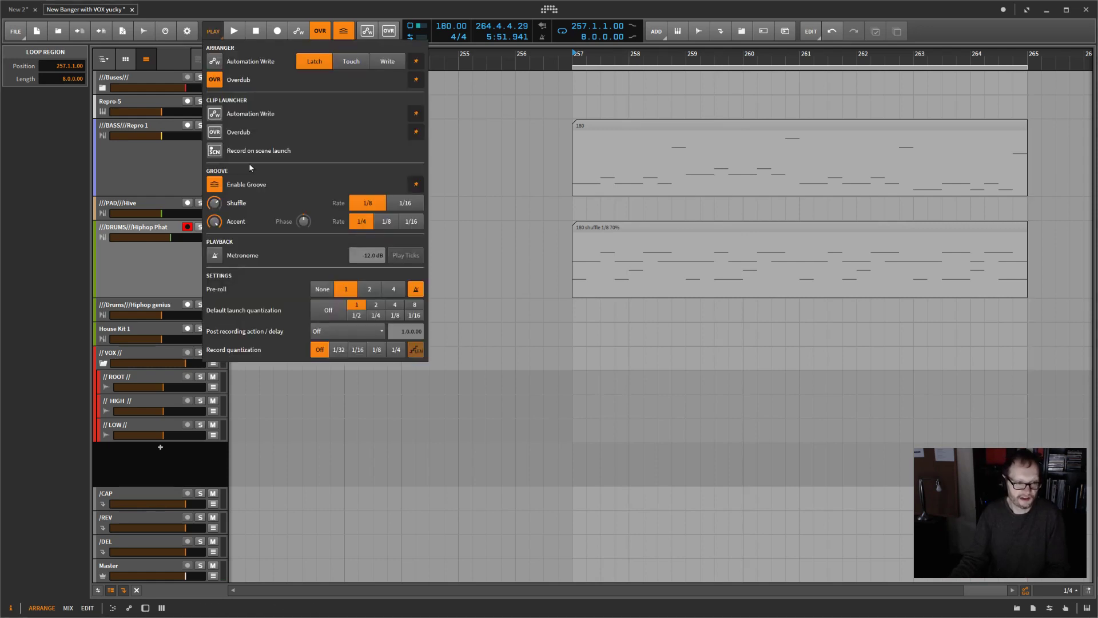
{"action": "left_click", "coordinate": [408, 204]}
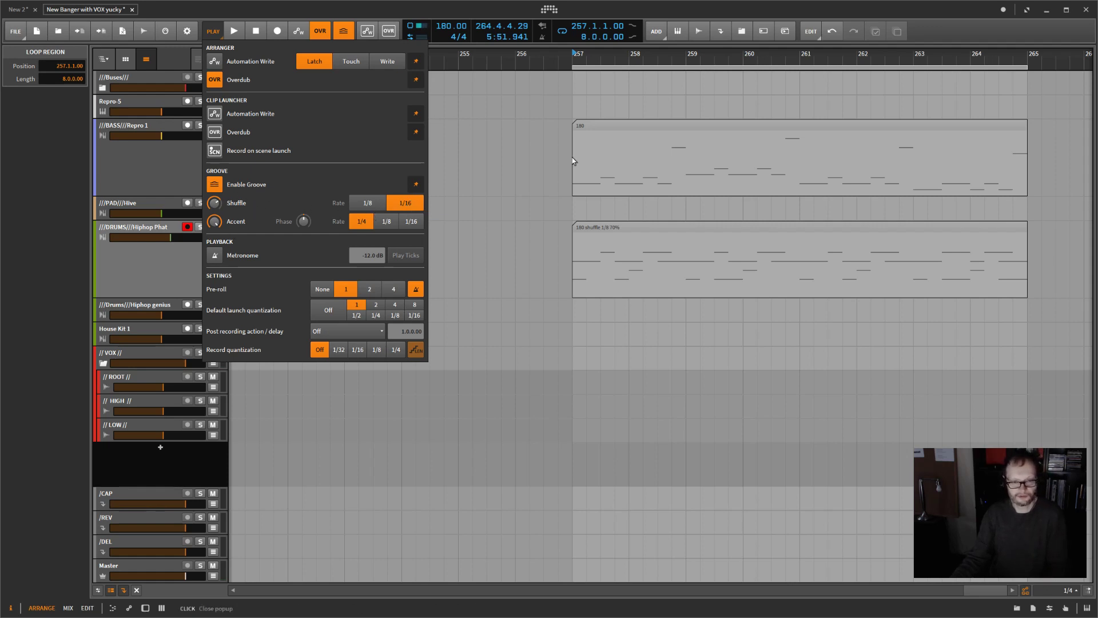
{"action": "left_click", "coordinate": [605, 55]}
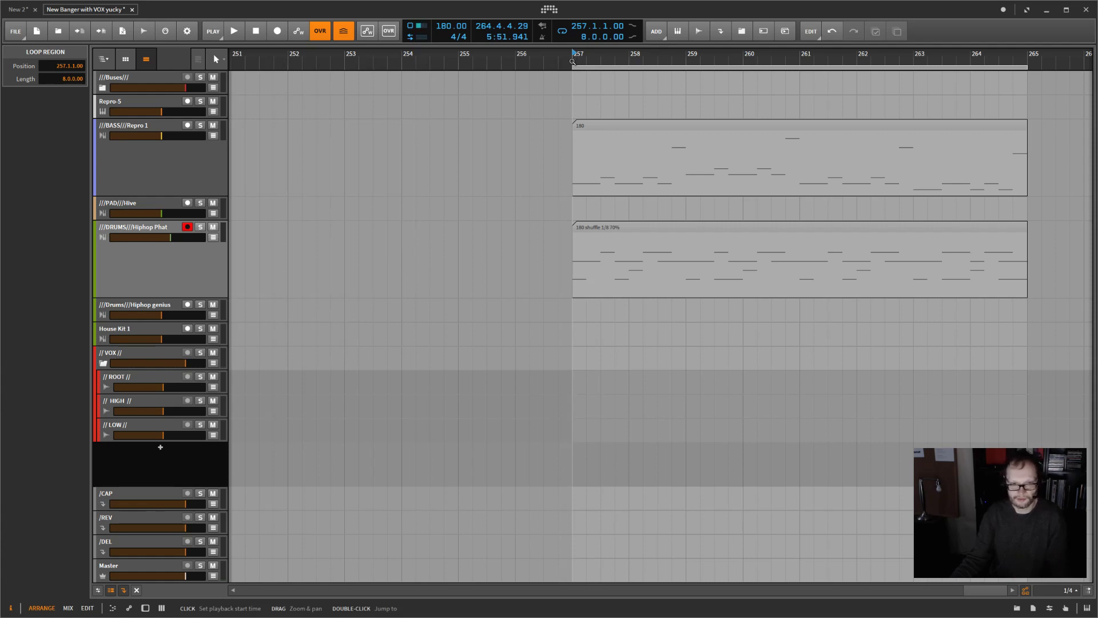
{"action": "key", "text": "space"}
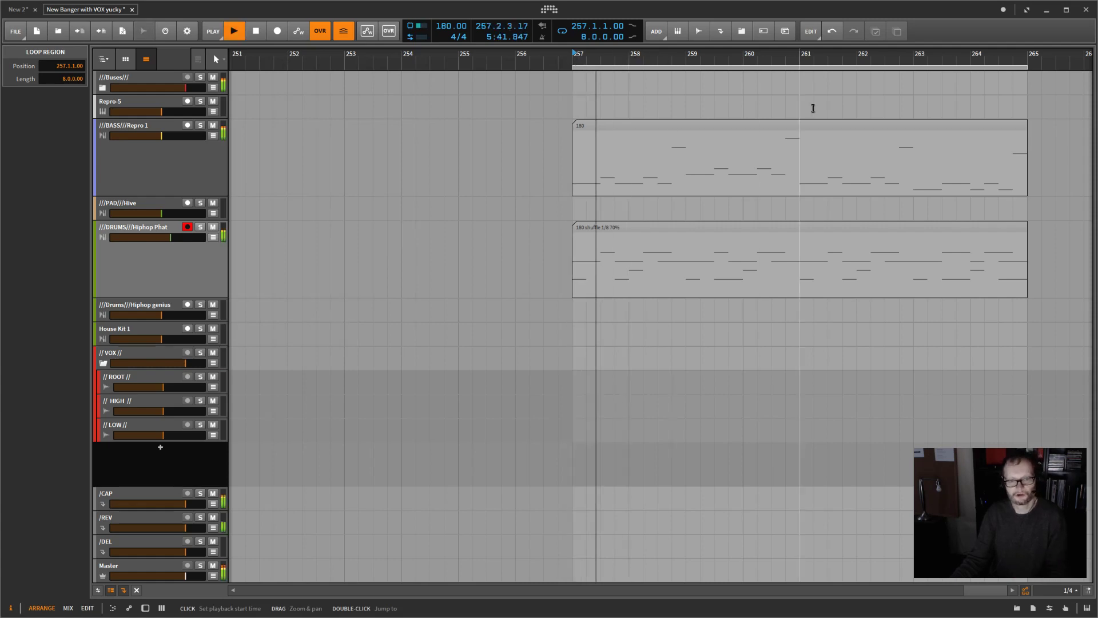
Step: Scale the bass and drum clips to 50% and shorten the loop region to four bars
{"action": "left_click_drag", "start_coordinate": [890, 98], "coordinate": [1032, 292]}
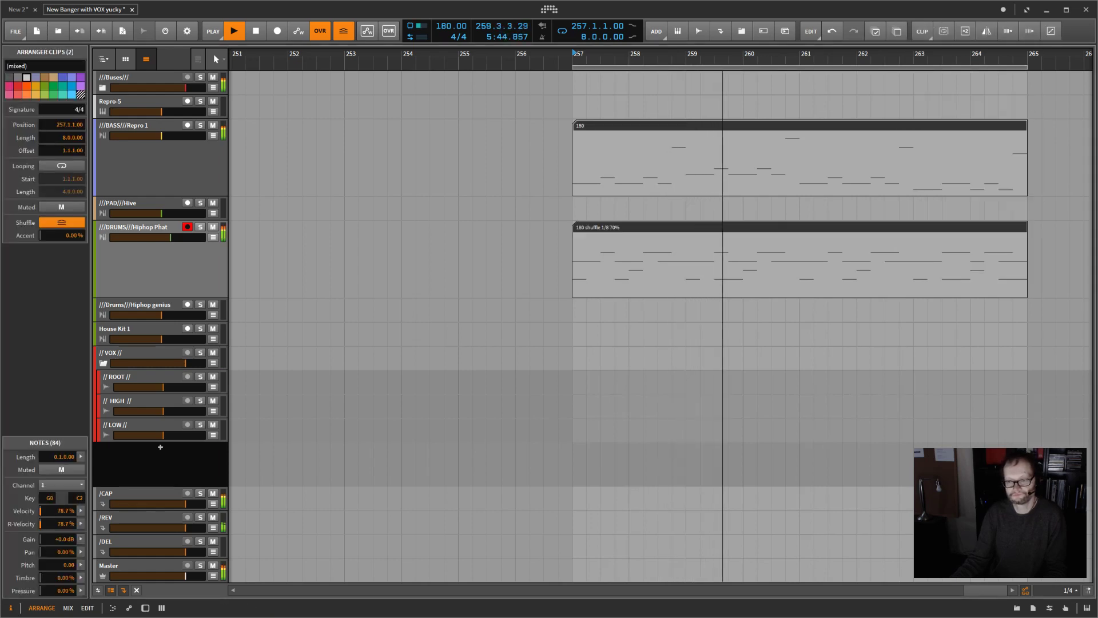
{"action": "left_click", "coordinate": [1009, 35]}
{"action": "left_click_drag", "start_coordinate": [1026, 66], "coordinate": [784, 71]}
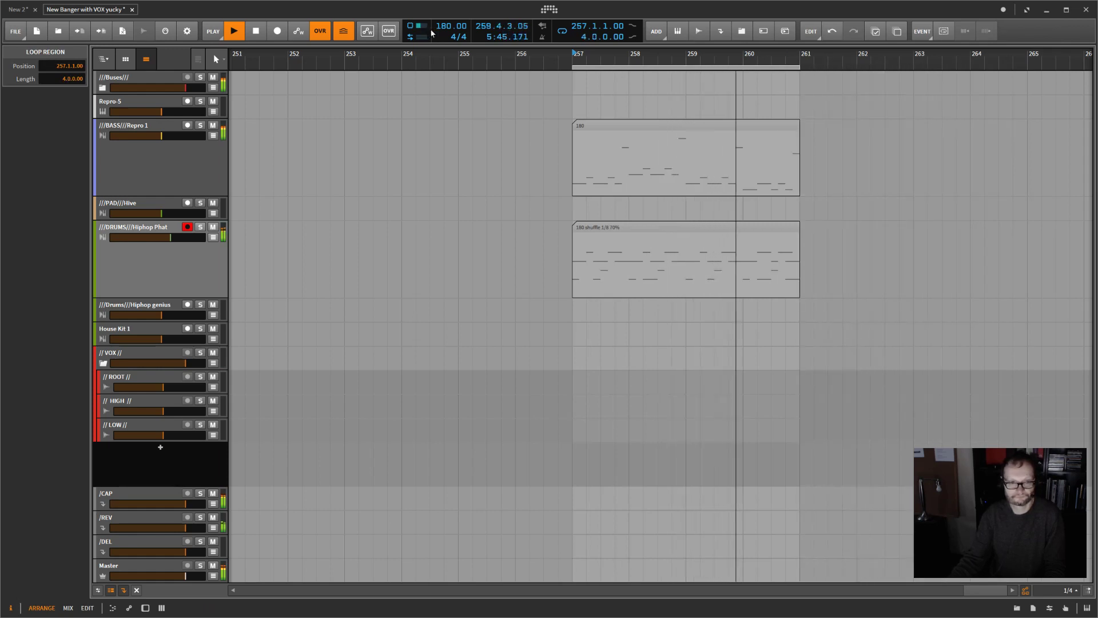
Step: Set the project tempo to 90 BPM while the loop plays
{"action": "double_click", "coordinate": [449, 26]}
{"action": "type", "text": "90"}
{"action": "key", "text": "Return"}
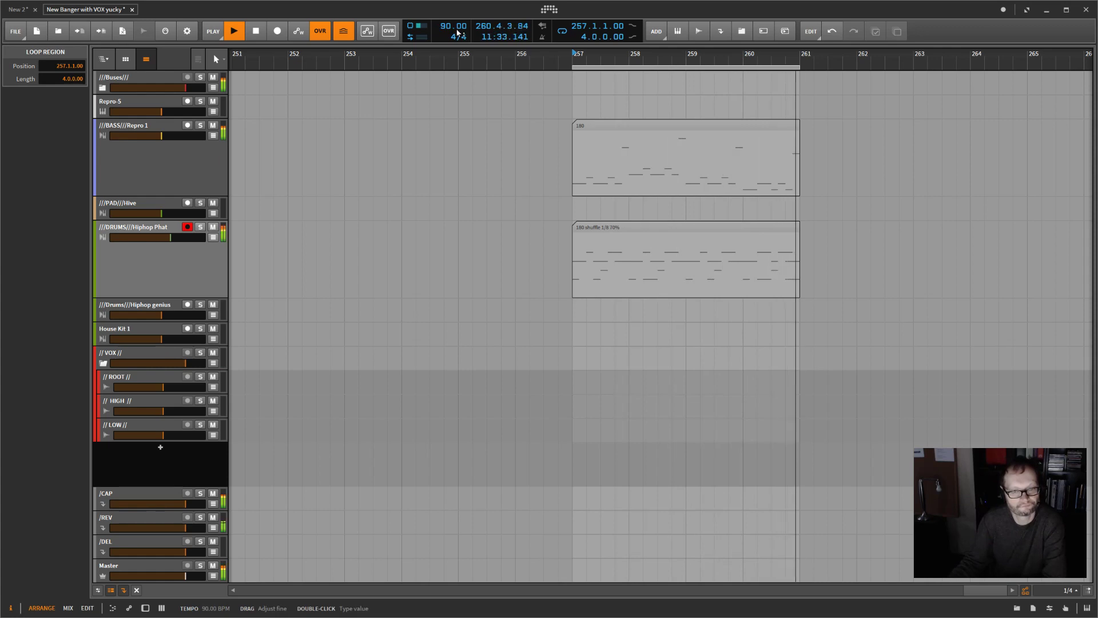
Step: Compare the 1/8 and 1/16 shuffle rates during playback and leave the rate at 1/8
{"action": "left_click", "coordinate": [201, 36]}
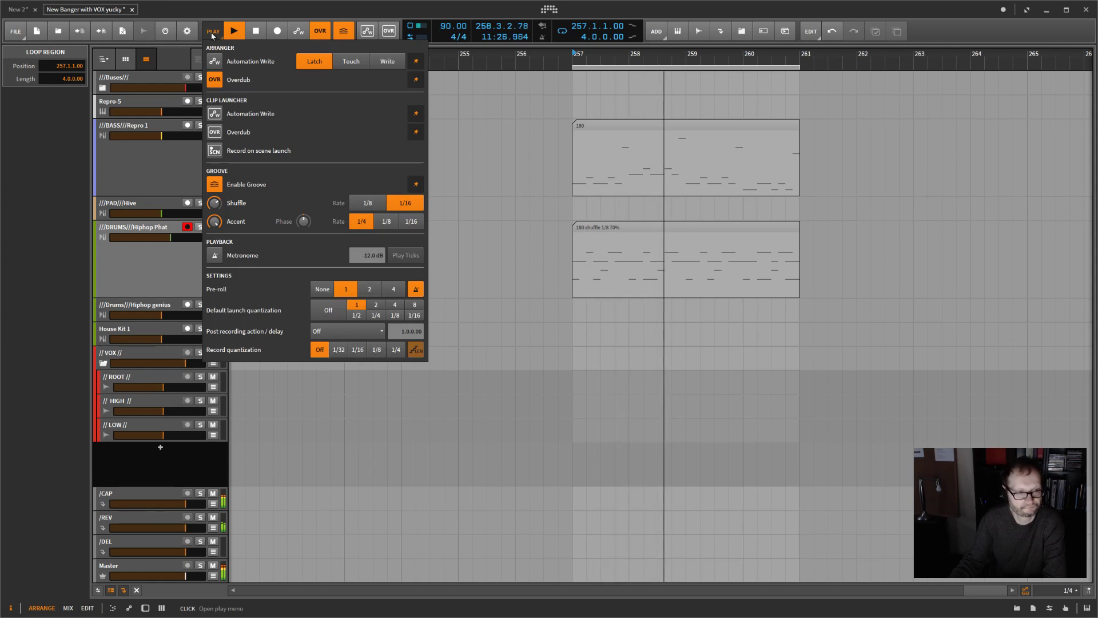
{"action": "left_click", "coordinate": [368, 203]}
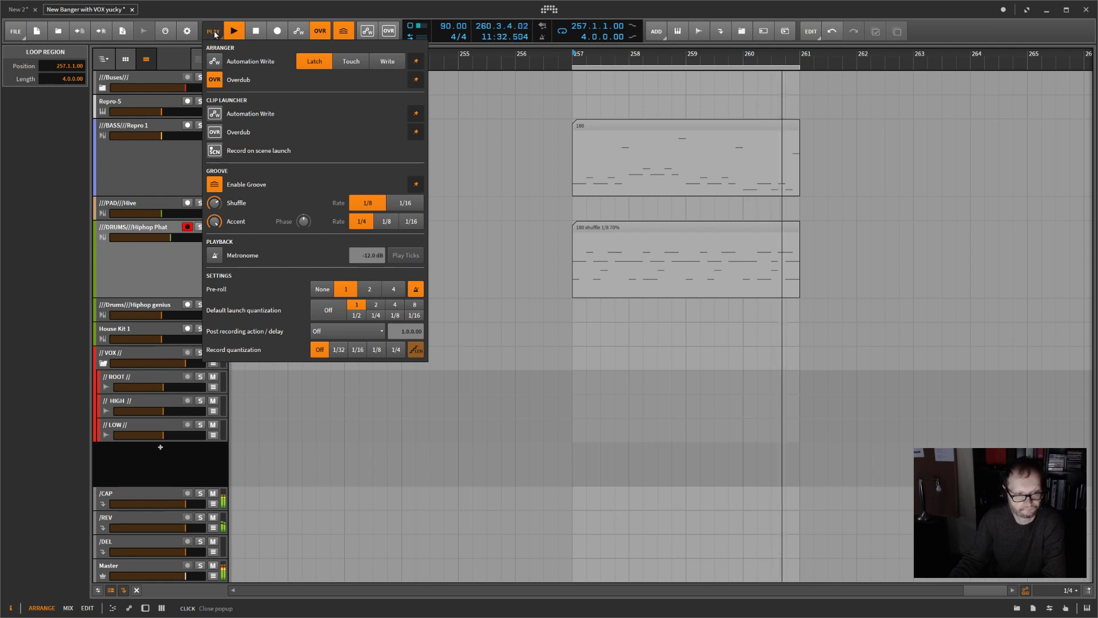
{"action": "left_click", "coordinate": [408, 206]}
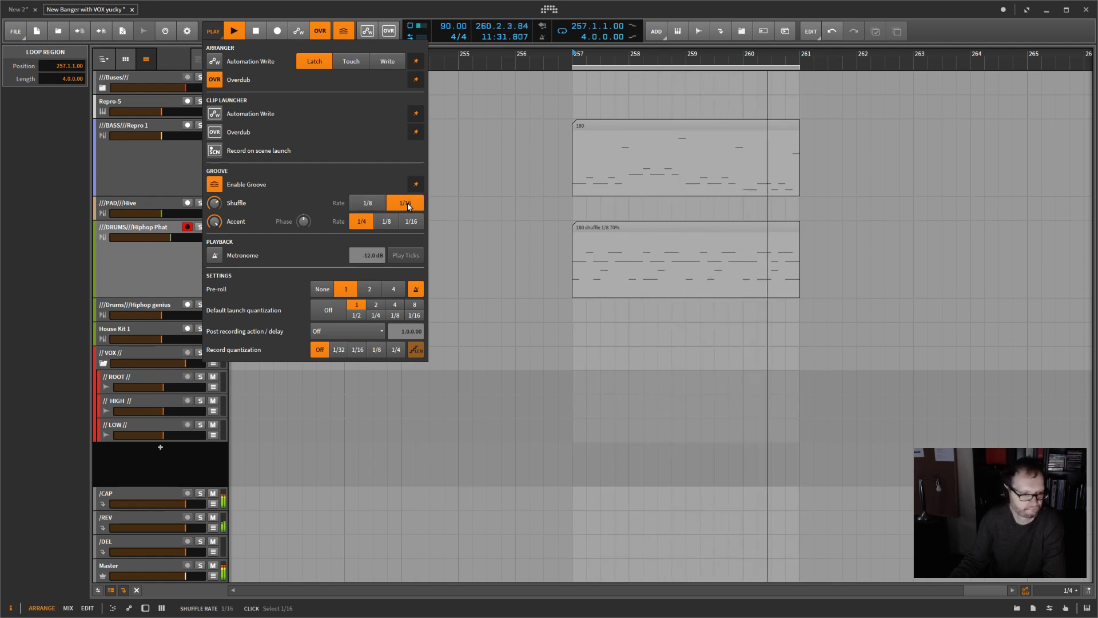
{"action": "left_click", "coordinate": [371, 204]}
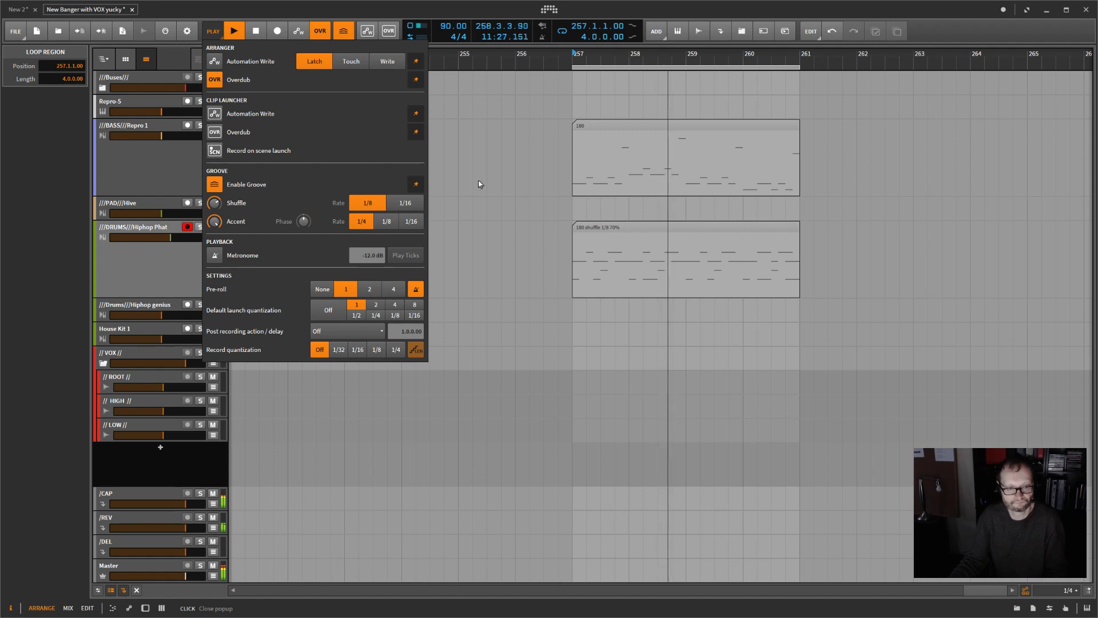
{"action": "left_click", "coordinate": [770, 277]}
{"action": "left_click", "coordinate": [664, 162]}
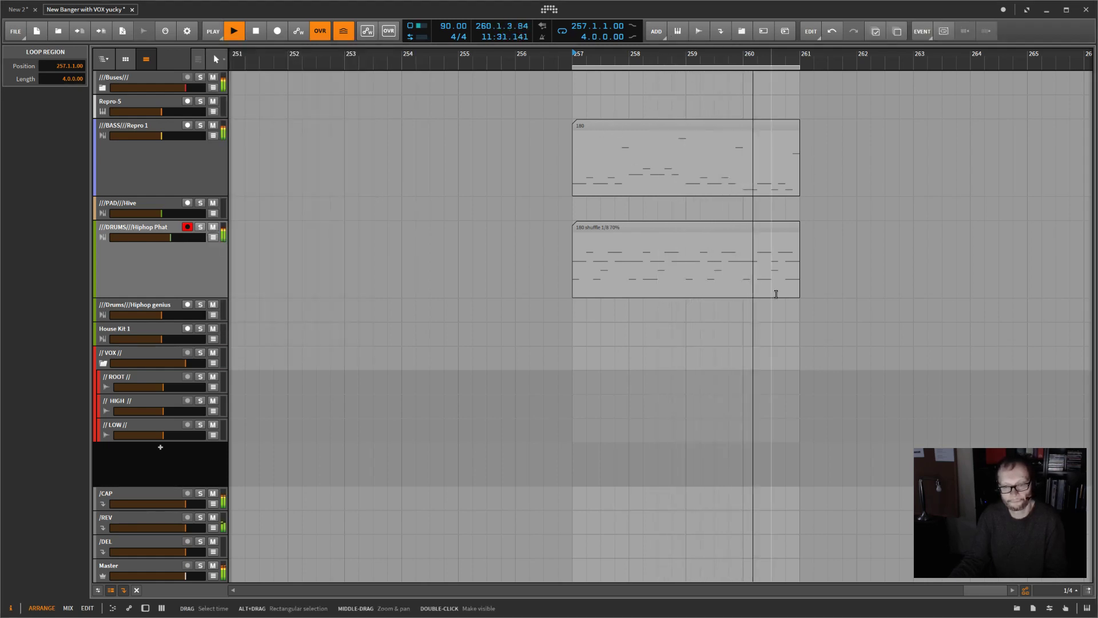
Step: Stretch the bass and drum clips to 200% of their length and extend the loop region to match at eight bars
{"action": "left_click_drag", "start_coordinate": [816, 120], "coordinate": [699, 263]}
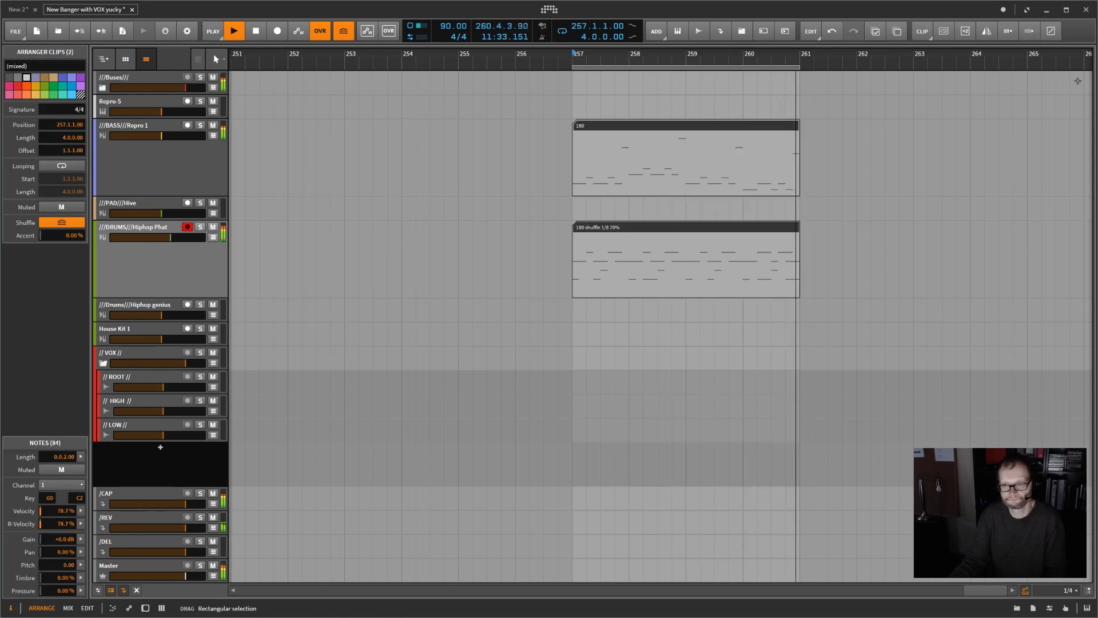
{"action": "left_click", "coordinate": [965, 31]}
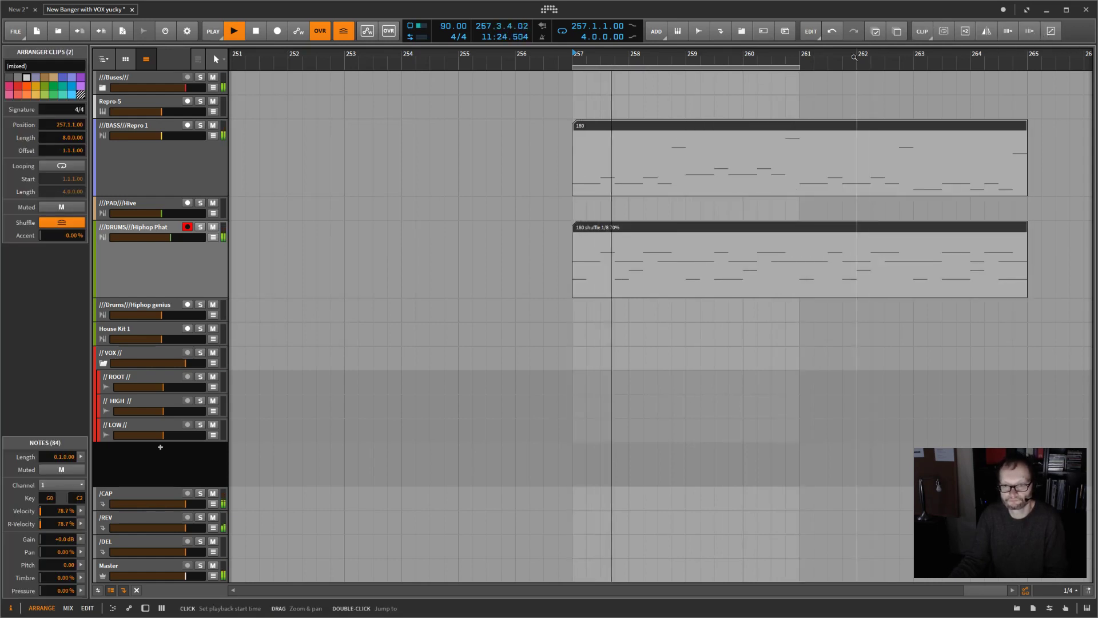
{"action": "left_click_drag", "start_coordinate": [798, 68], "coordinate": [1028, 68]}
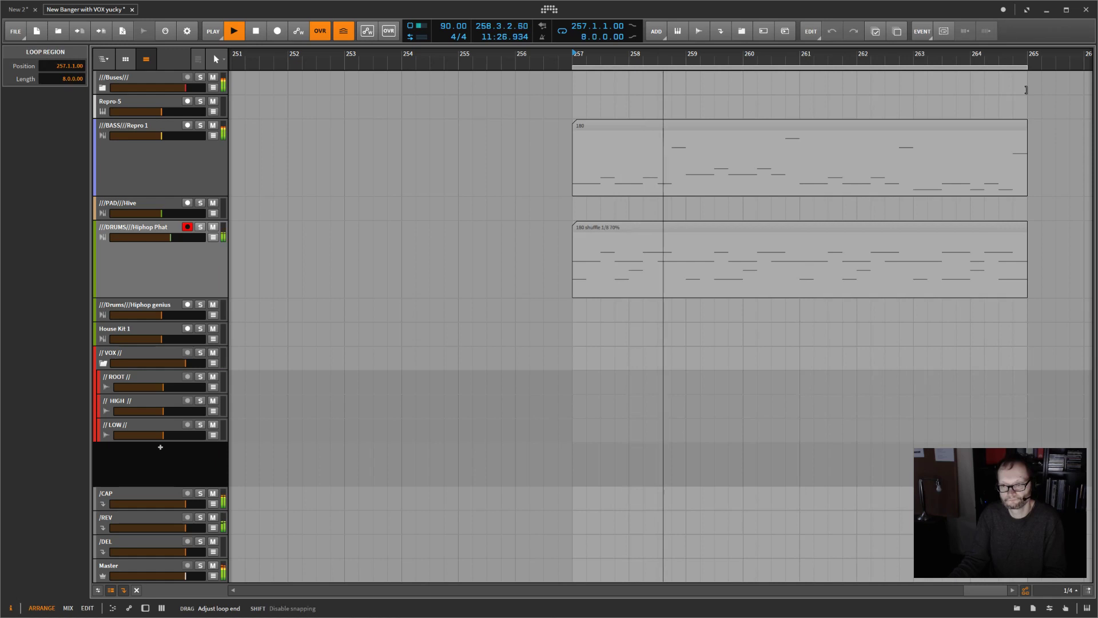
Step: Set the tempo of the playing eight-bar loop to 180 BPM
{"action": "double_click", "coordinate": [447, 27]}
{"action": "type", "text": "180"}
{"action": "key", "text": "Return"}
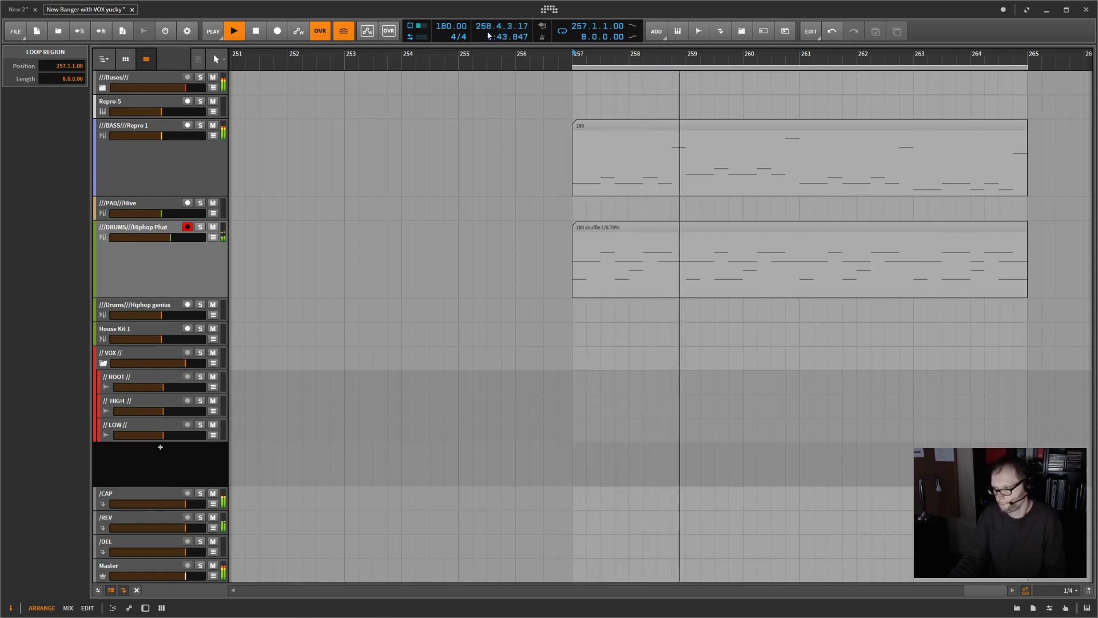
Step: Stop playback and disable the global groove
{"action": "key", "text": "space"}
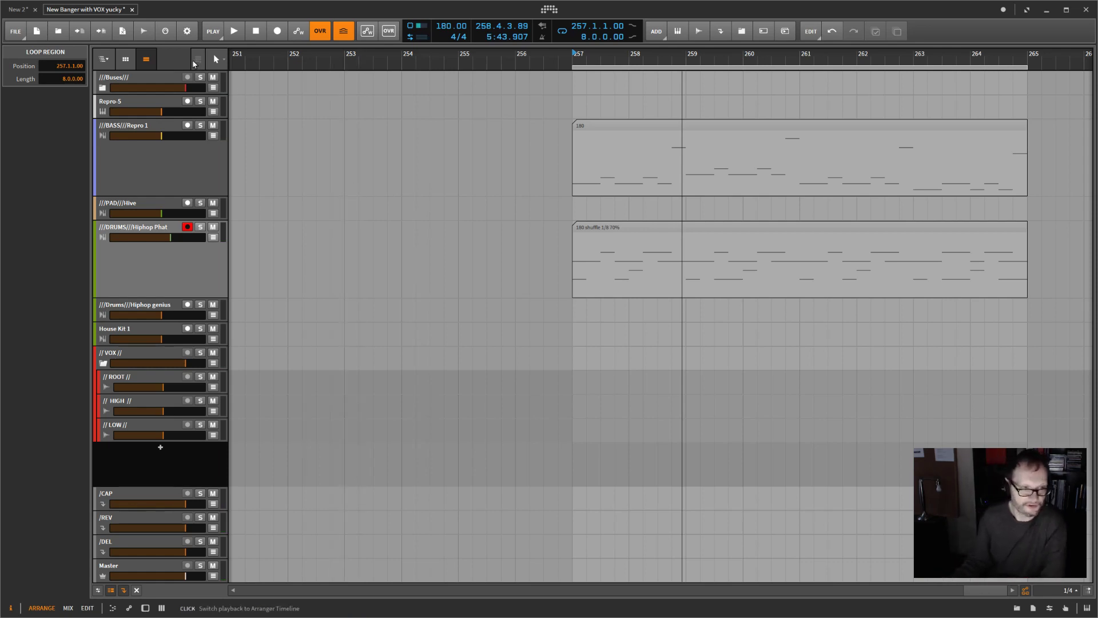
{"action": "left_click", "coordinate": [211, 34]}
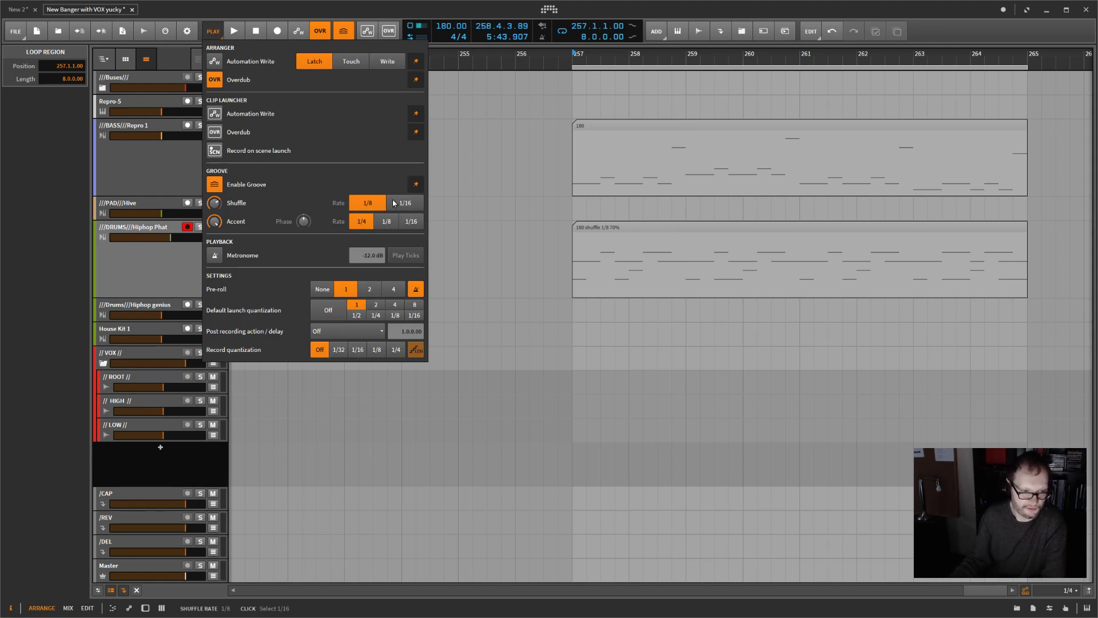
{"action": "left_click", "coordinate": [492, 125]}
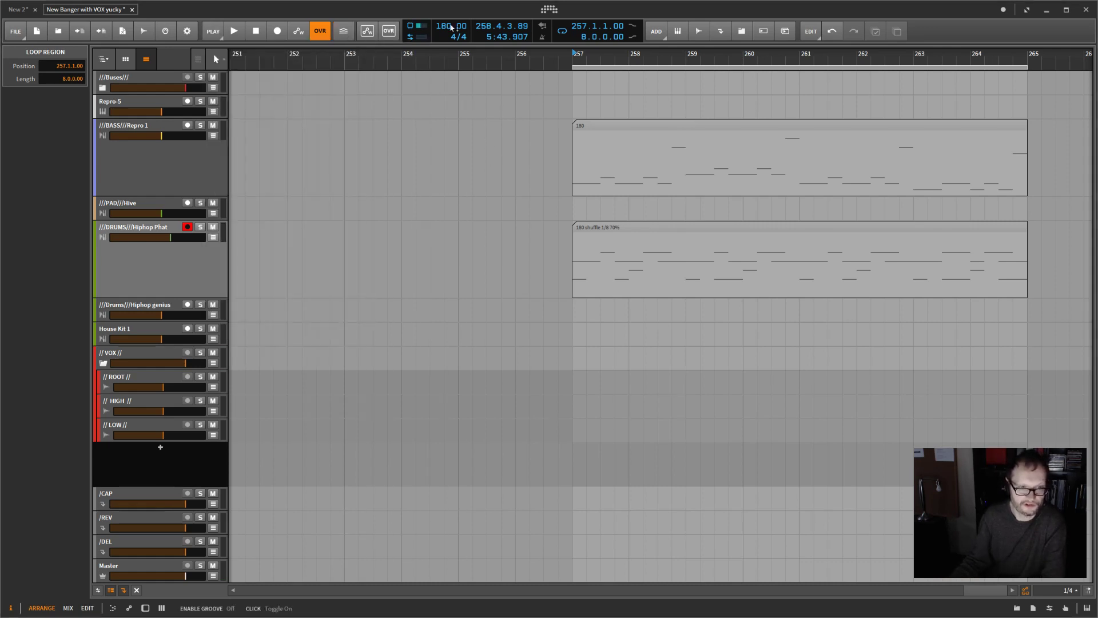
{"action": "left_click_drag", "start_coordinate": [715, 96], "coordinate": [828, 298]}
{"action": "left_click", "coordinate": [1054, 152]}
{"action": "mouse_move", "coordinate": [1038, 131]}
{"action": "left_mouse_down"}
{"action": "mouse_move", "coordinate": [959, 233]}
{"action": "mouse_move", "coordinate": [950, 285]}
{"action": "left_mouse_up"}
{"action": "left_click", "coordinate": [1045, 178]}
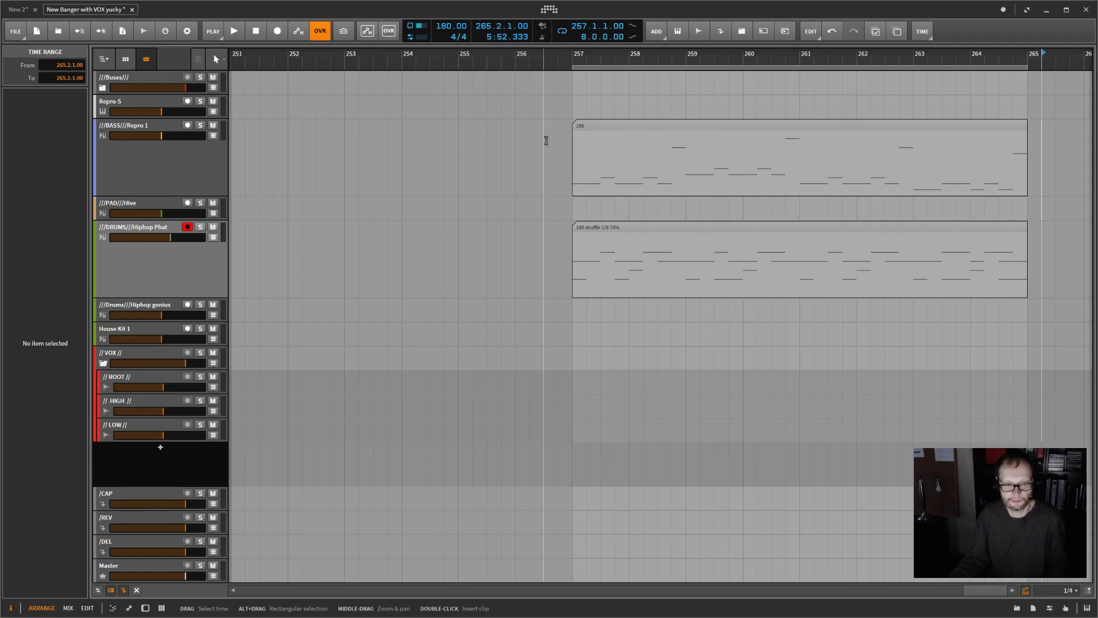
{"action": "left_click_drag", "start_coordinate": [547, 125], "coordinate": [1028, 294]}
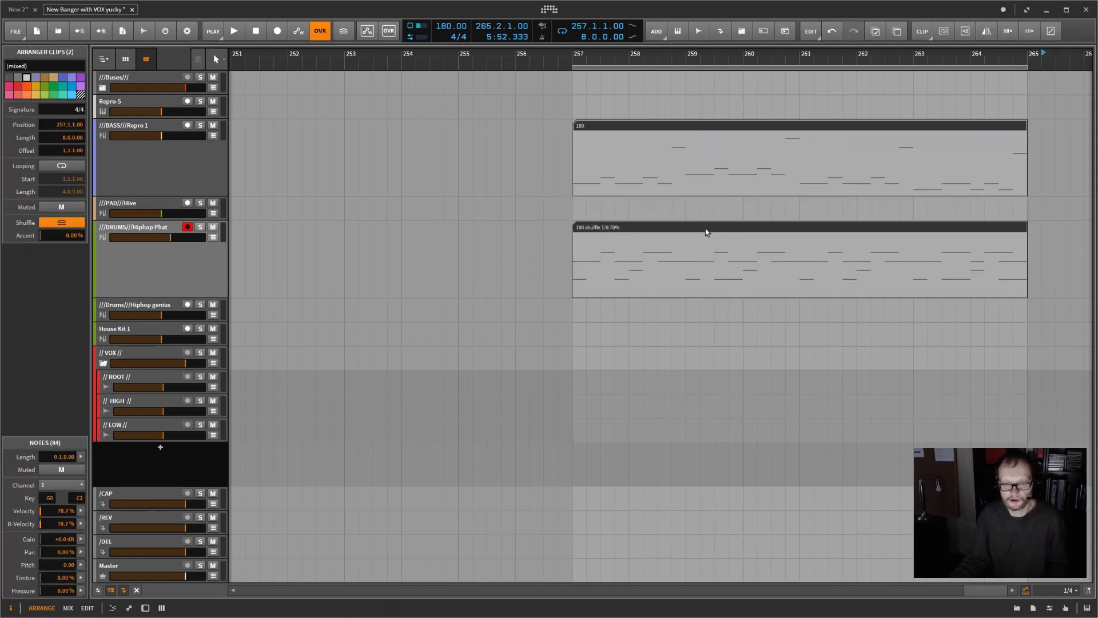
{"action": "right_click", "coordinate": [700, 152]}
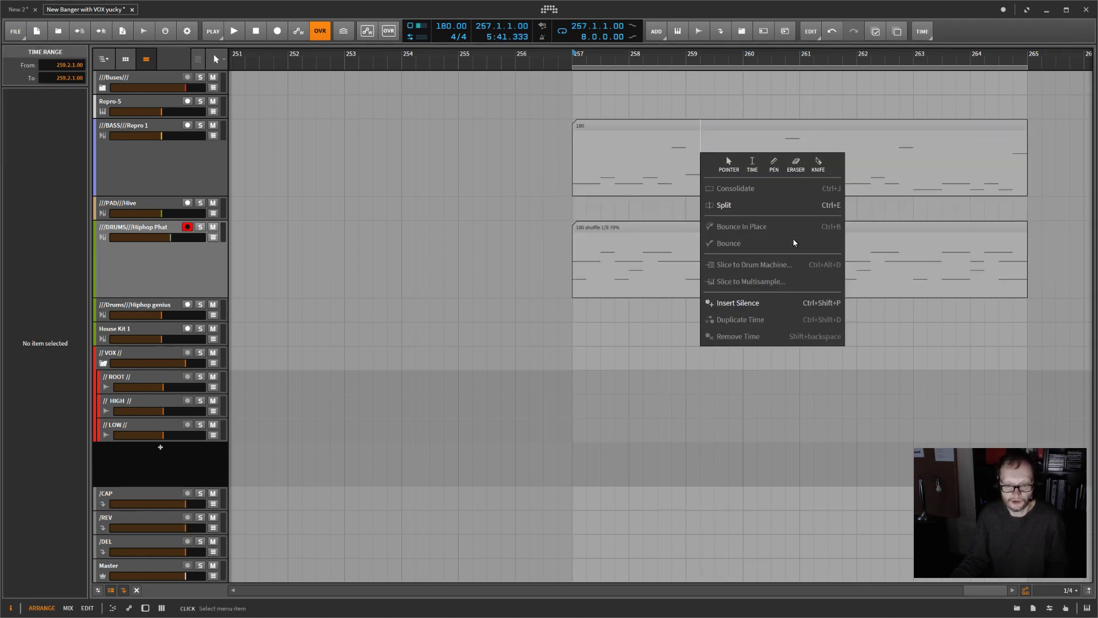
{"action": "left_click", "coordinate": [631, 125]}
{"action": "left_click", "coordinate": [632, 126]}
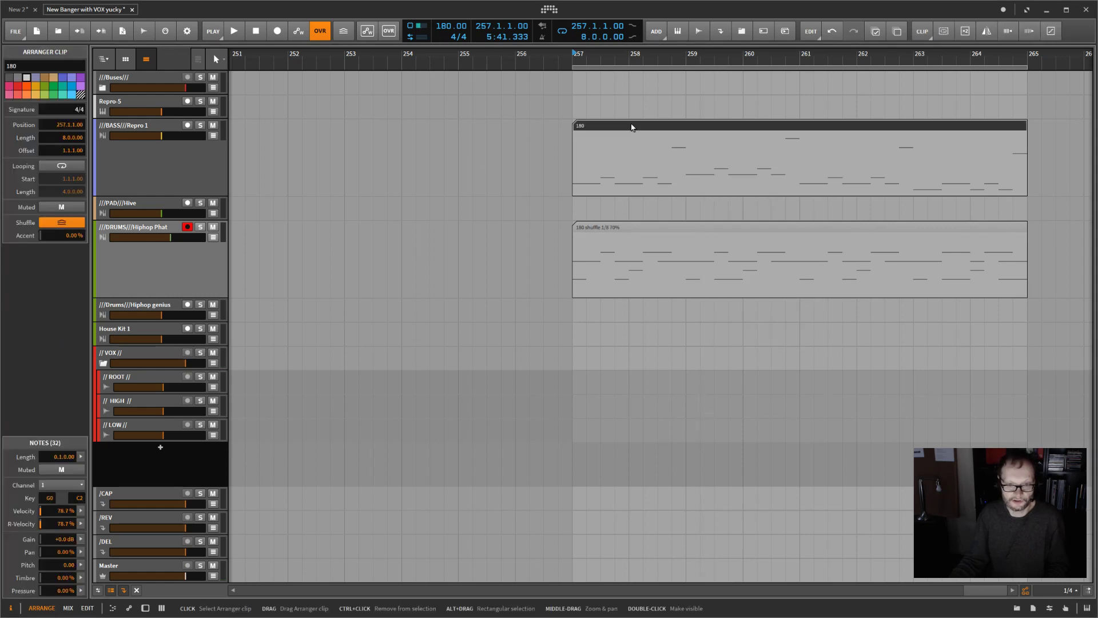
Step: Quantize the drum clip with 70% shuffle on a custom straight 1/4 grid and audition the loop
{"action": "left_click", "coordinate": [640, 230]}
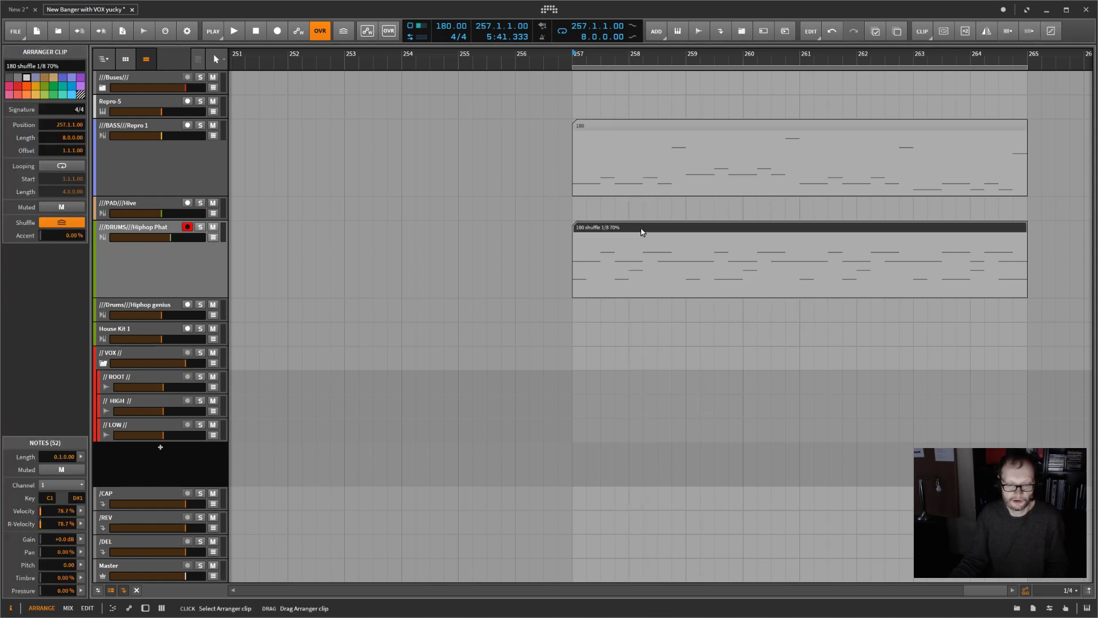
{"action": "right_click", "coordinate": [640, 228]}
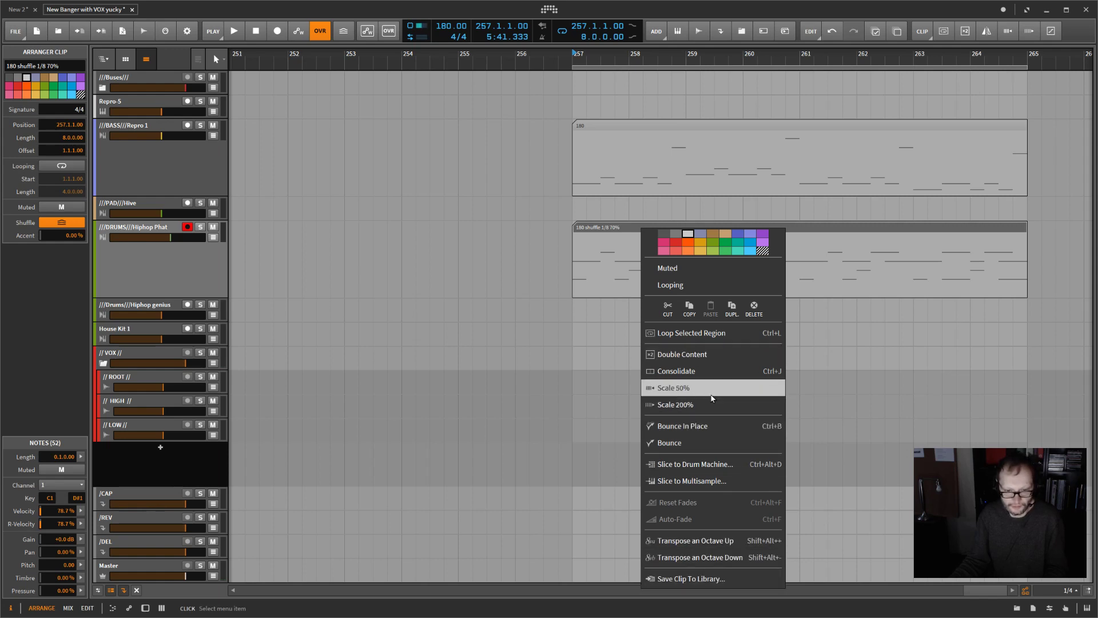
{"action": "left_click", "coordinate": [1055, 35]}
{"action": "left_click", "coordinate": [1051, 32]}
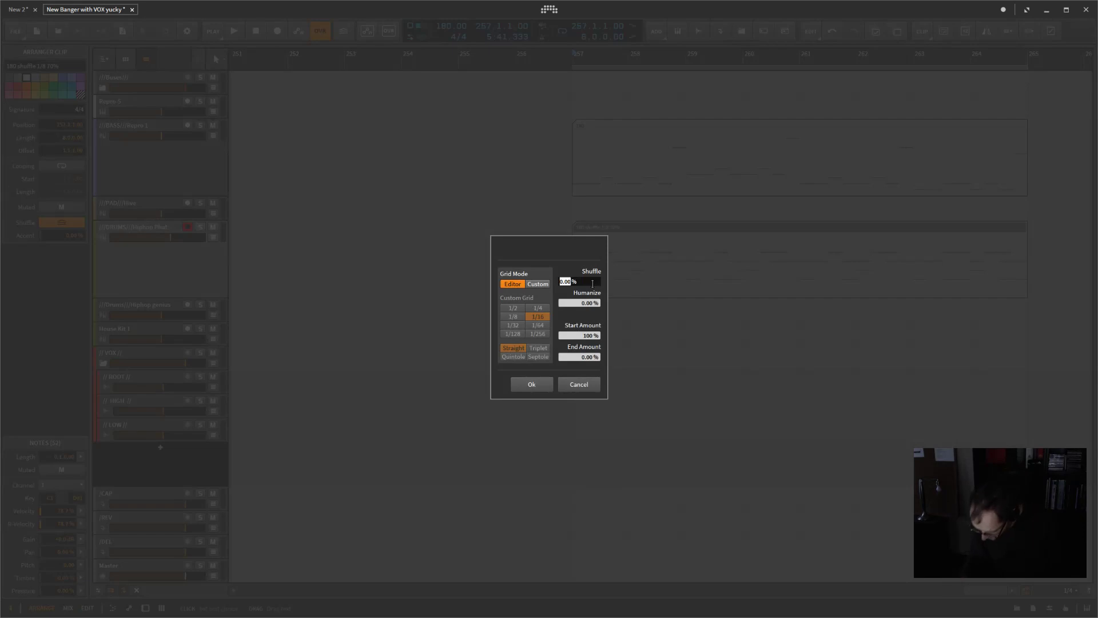
{"action": "key", "text": "Return"}
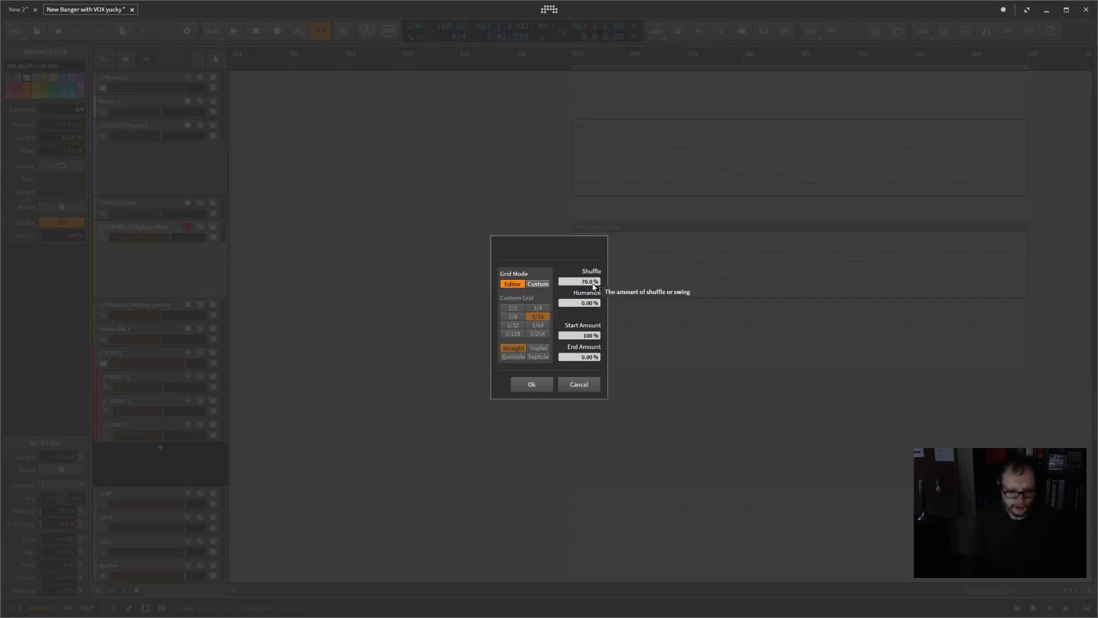
{"action": "left_click", "coordinate": [538, 284]}
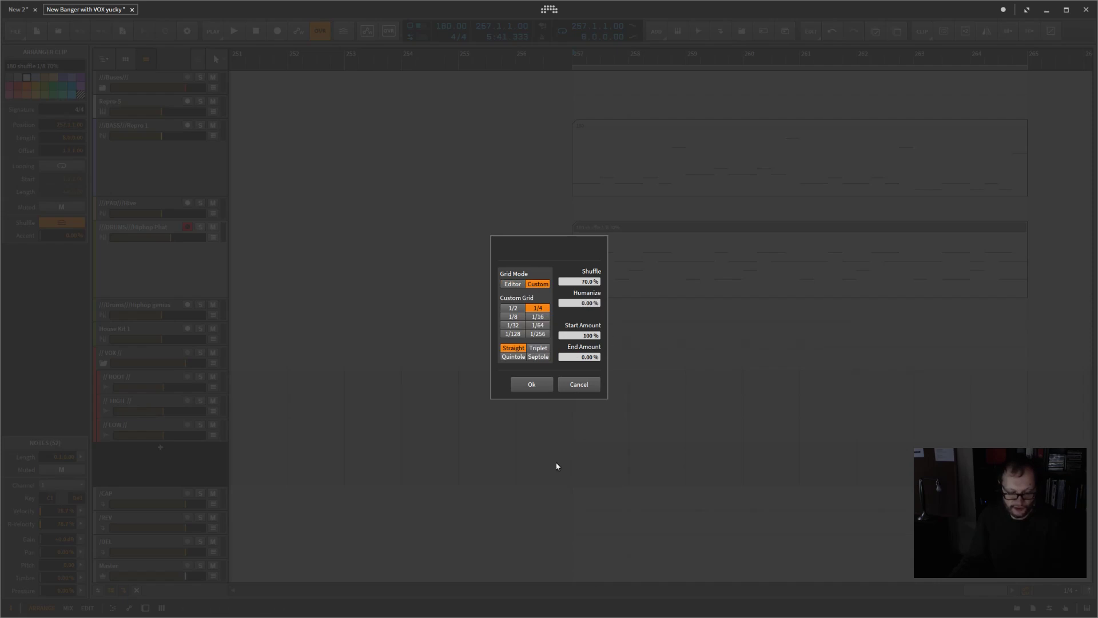
{"action": "left_click", "coordinate": [531, 384]}
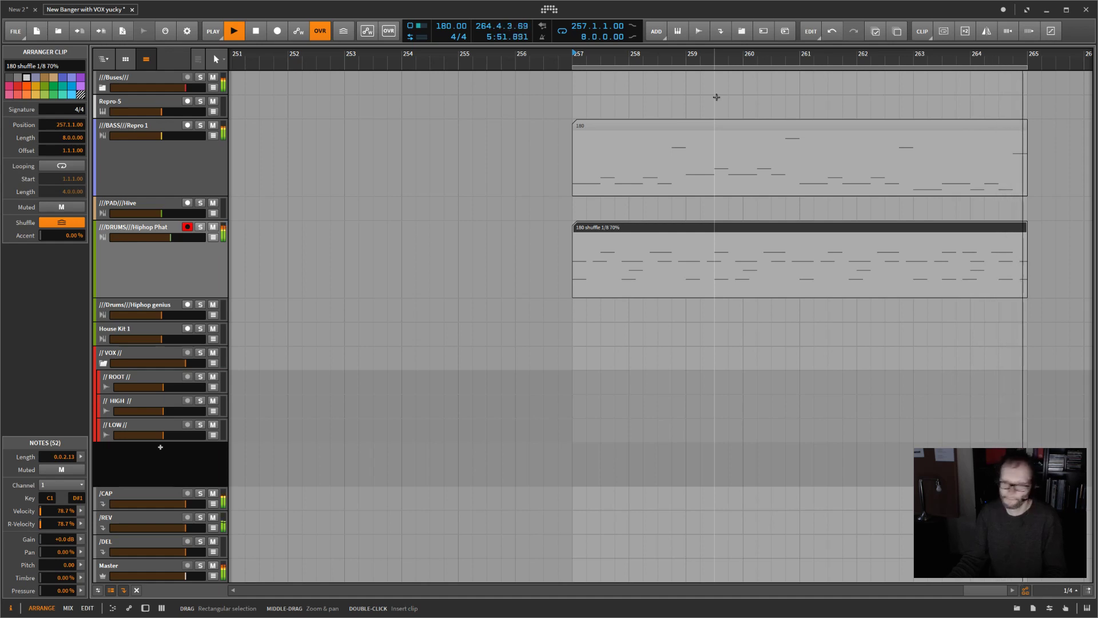
{"action": "key", "text": "space"}
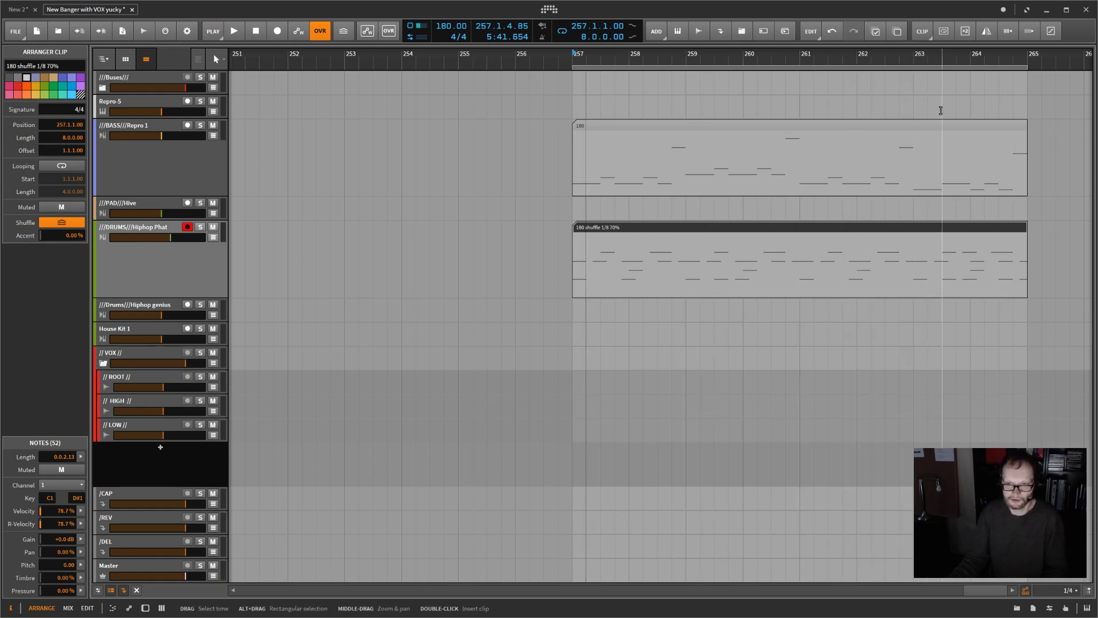
Step: Scale the bass and drum clips to 50% and shorten the loop region to four bars
{"action": "left_click_drag", "start_coordinate": [1048, 127], "coordinate": [681, 265]}
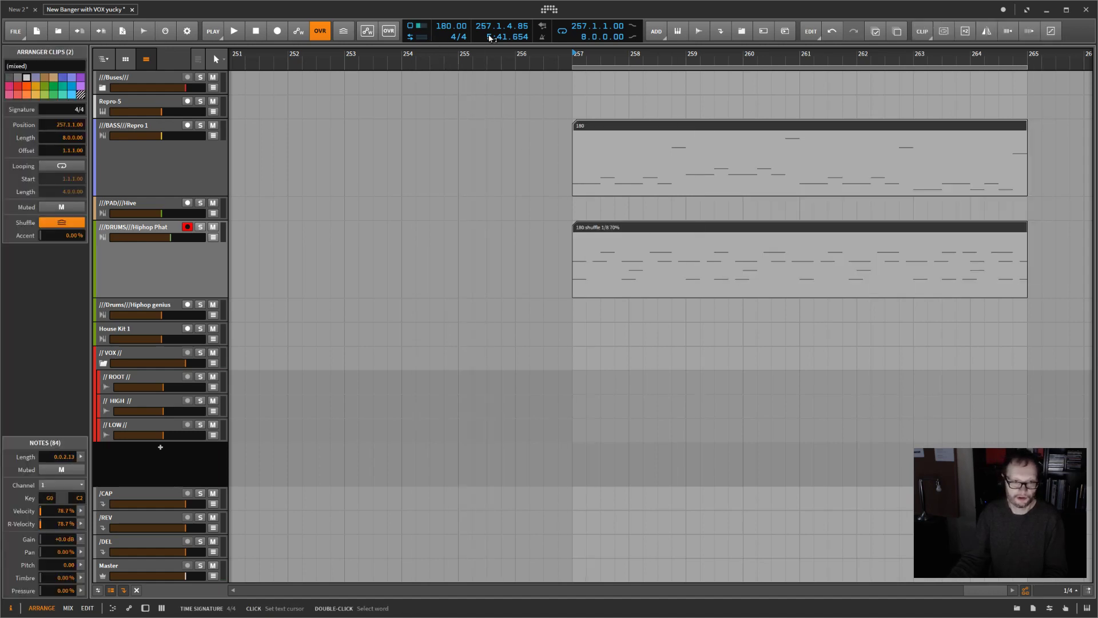
{"action": "left_click", "coordinate": [1009, 31]}
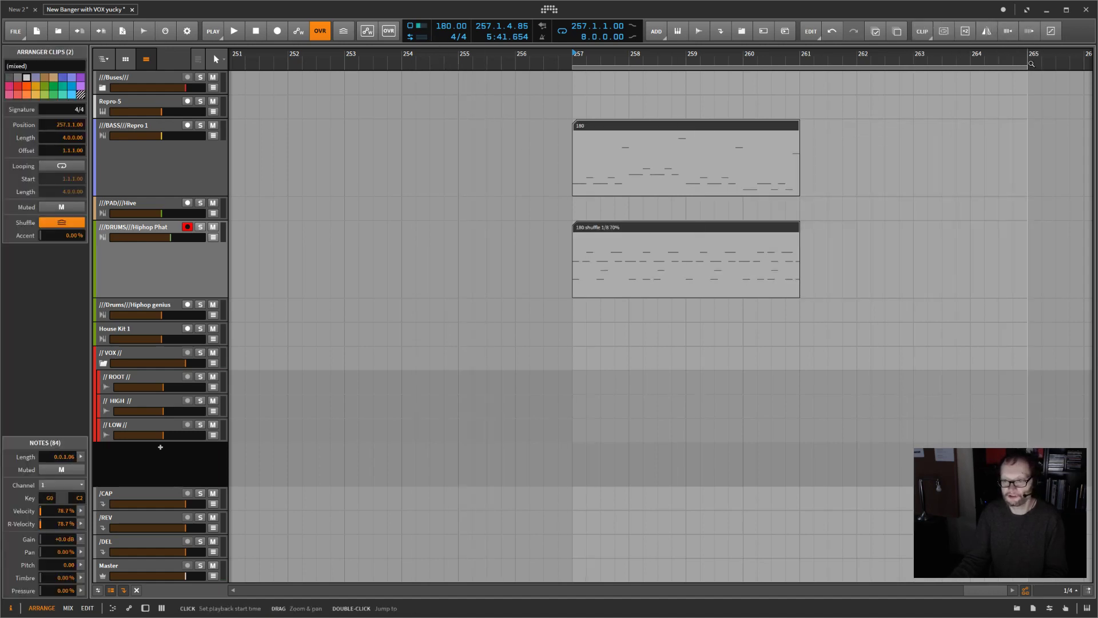
{"action": "left_click_drag", "start_coordinate": [1031, 64], "coordinate": [798, 88]}
Step: Set the project tempo to 90 BPM and audition the four-bar loop from bar 257
{"action": "double_click", "coordinate": [441, 29]}
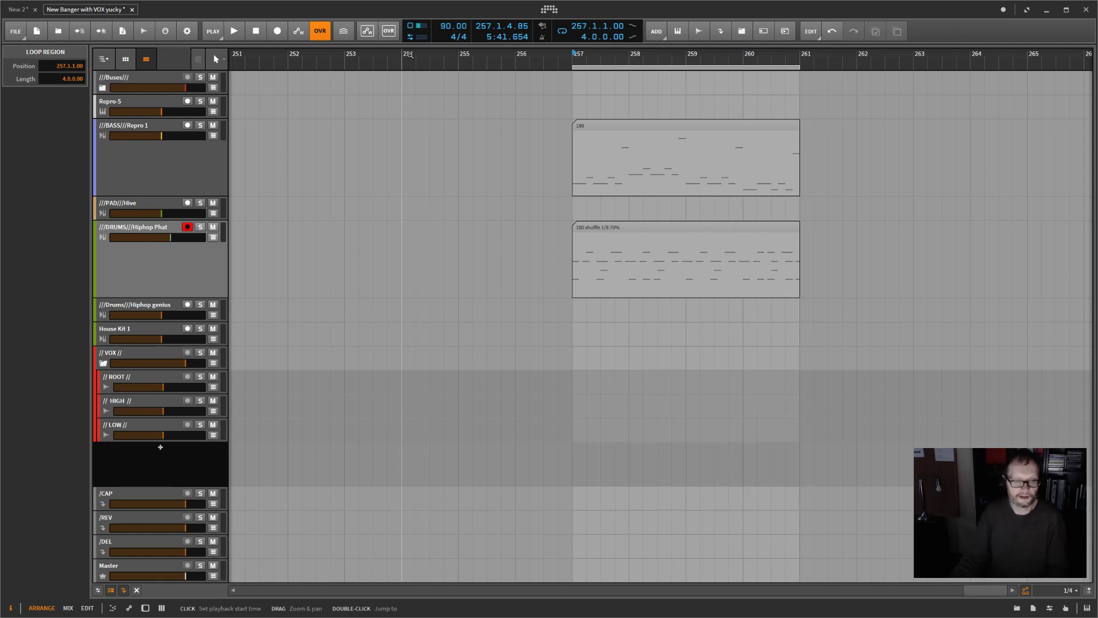
{"action": "left_click", "coordinate": [574, 54]}
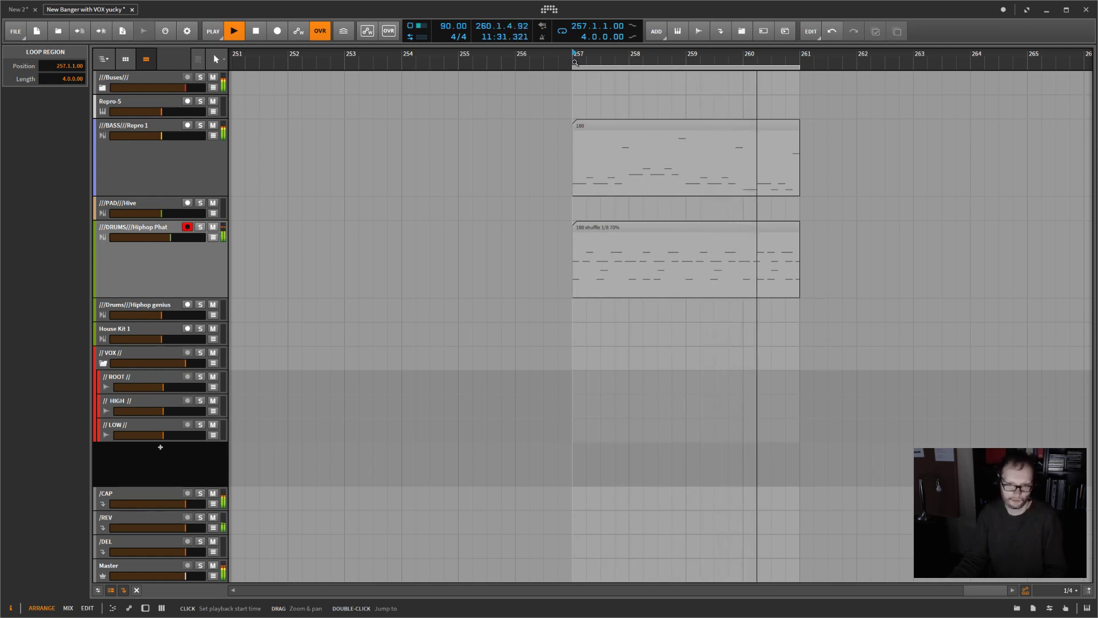
{"action": "key", "text": "space"}
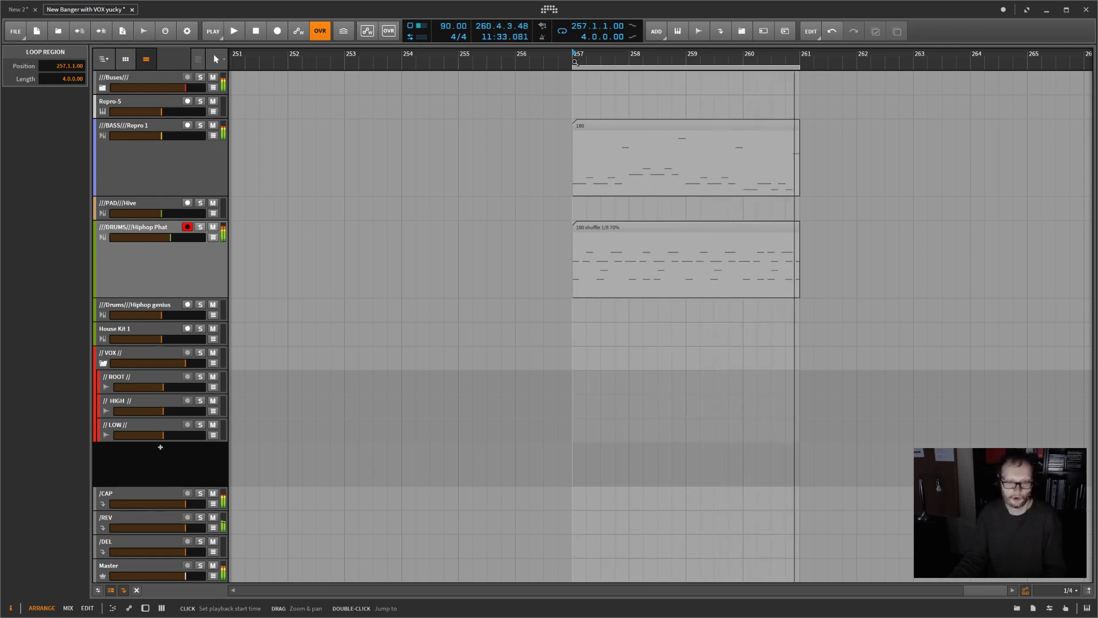
Step: Quantize the bass clip with 70% shuffle on the custom straight 1/4 grid and audition it with the drums
{"action": "left_click", "coordinate": [794, 128]}
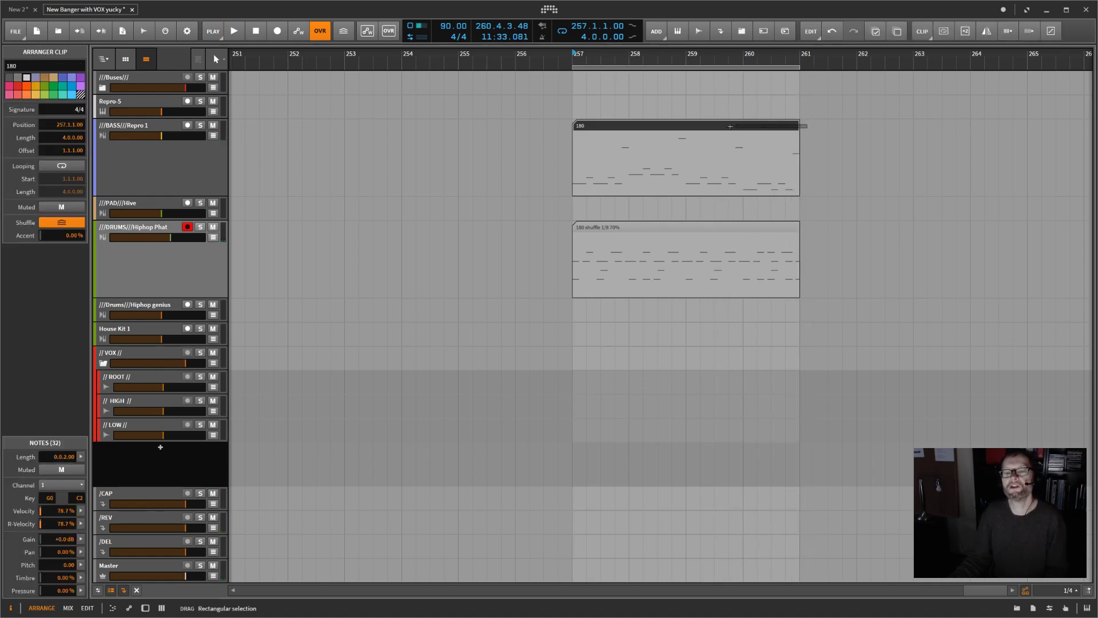
{"action": "right_click", "coordinate": [739, 123]}
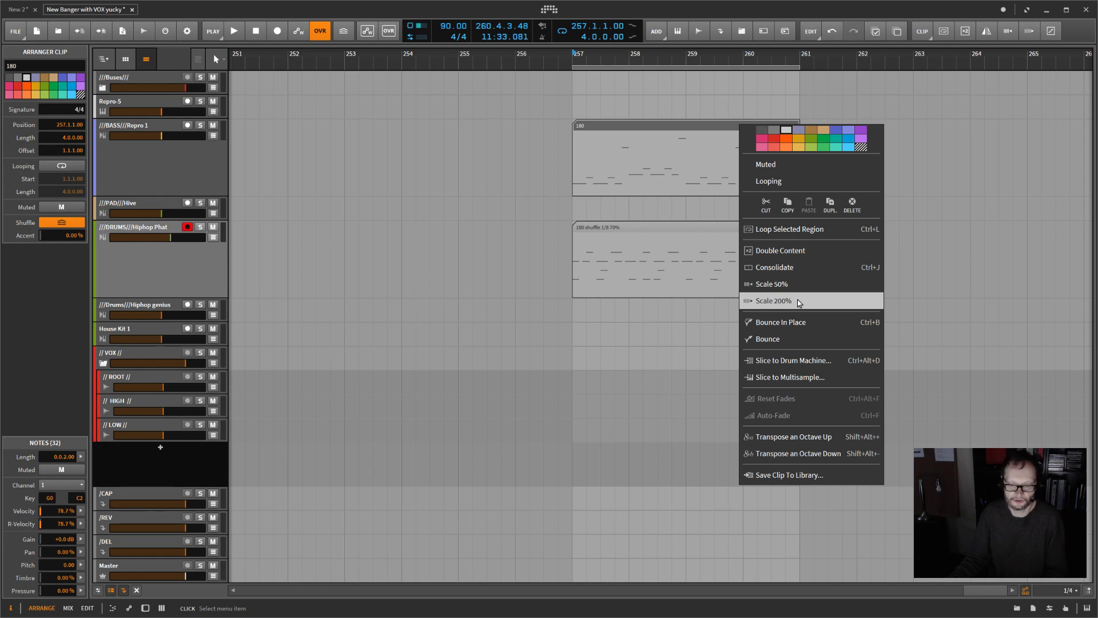
{"action": "left_click", "coordinate": [684, 132]}
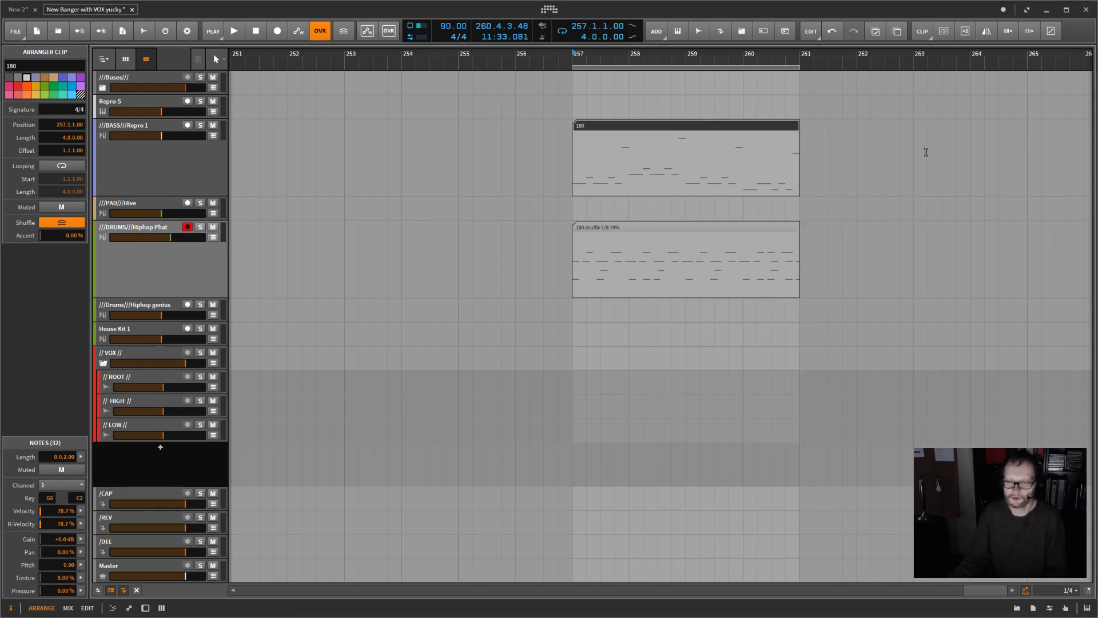
{"action": "left_click", "coordinate": [1051, 32]}
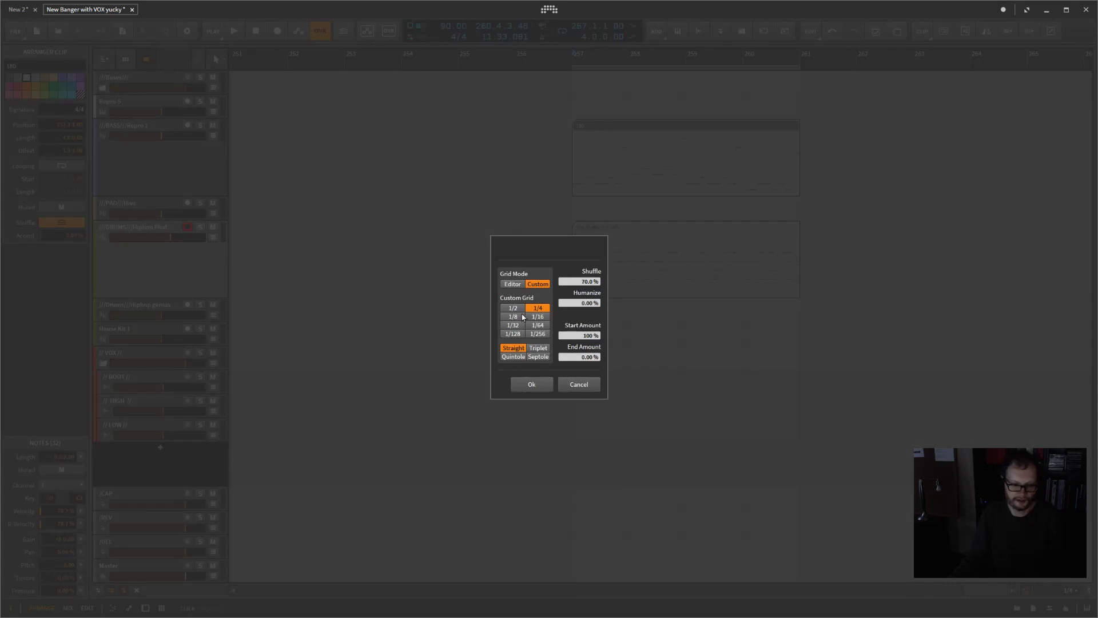
{"action": "left_click", "coordinate": [532, 385]}
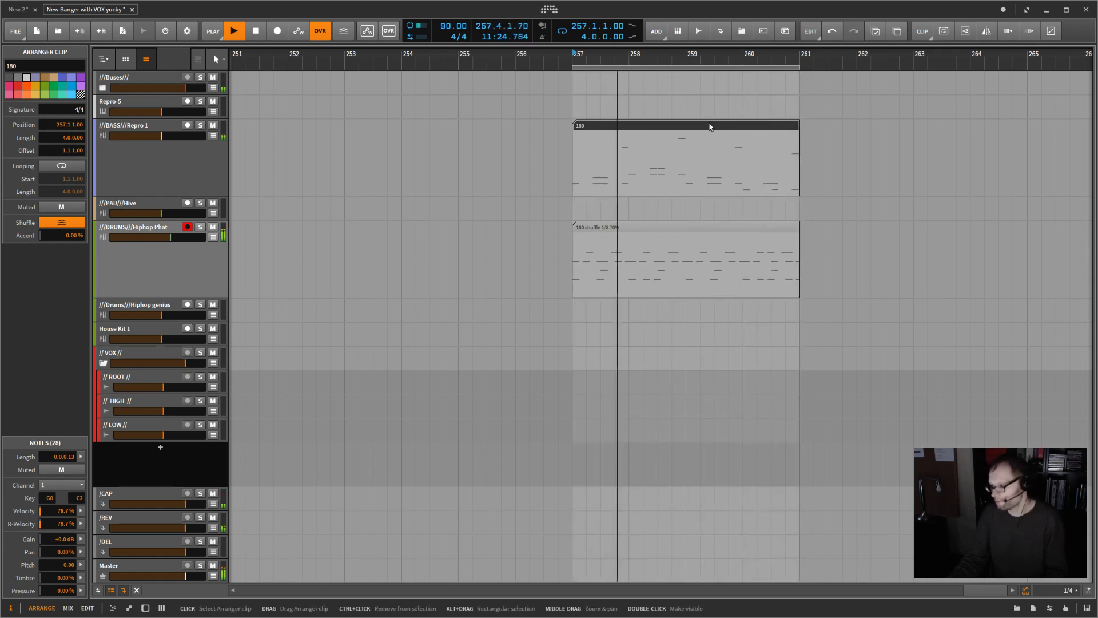
{"action": "key", "text": "space"}
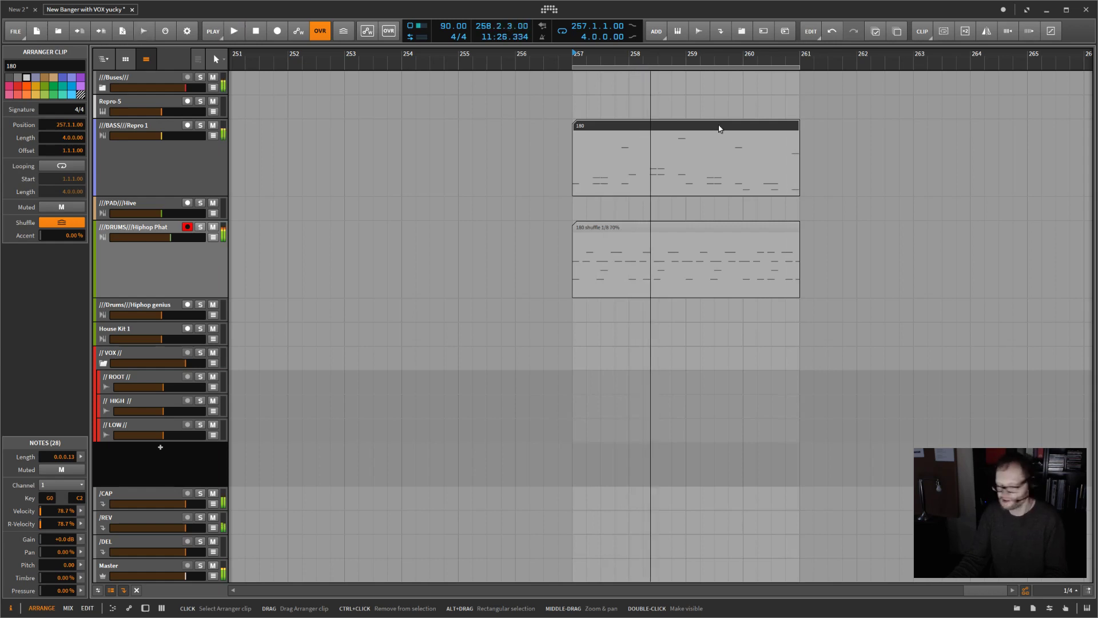
Step: Scale the bass and drum clips together to 200% of their length
{"action": "left_click_drag", "start_coordinate": [772, 100], "coordinate": [692, 256]}
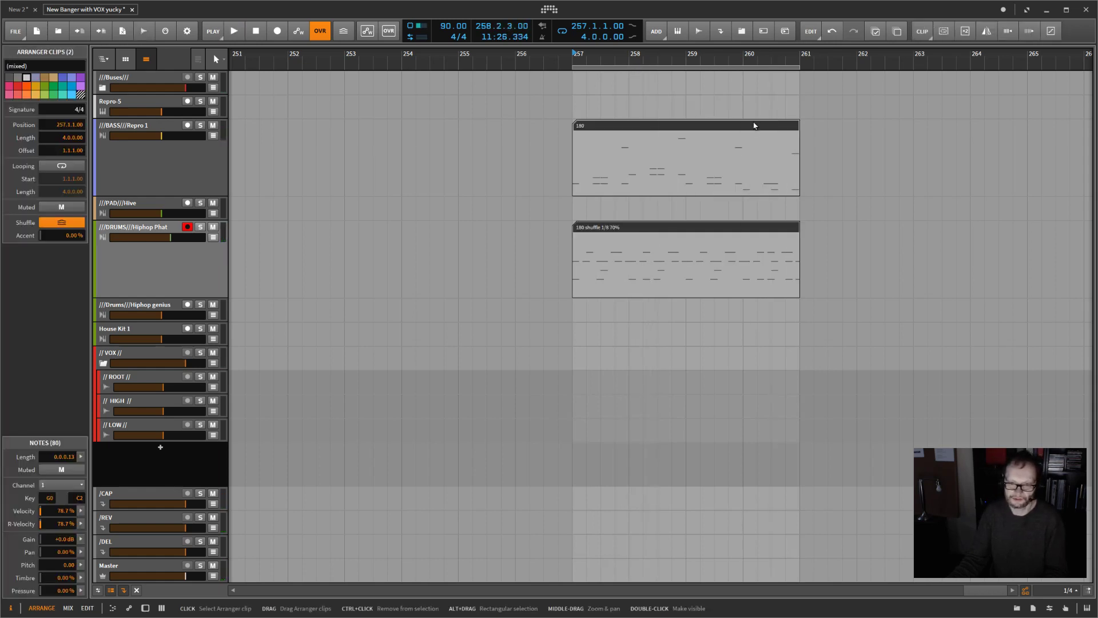
{"action": "right_click", "coordinate": [754, 128]}
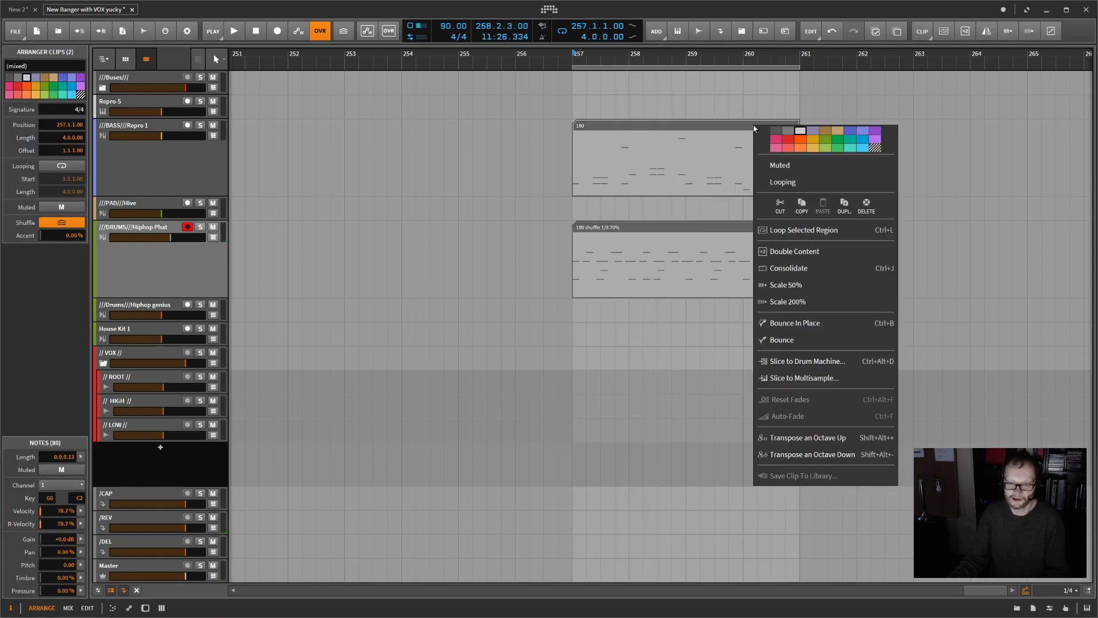
{"action": "left_click", "coordinate": [708, 131]}
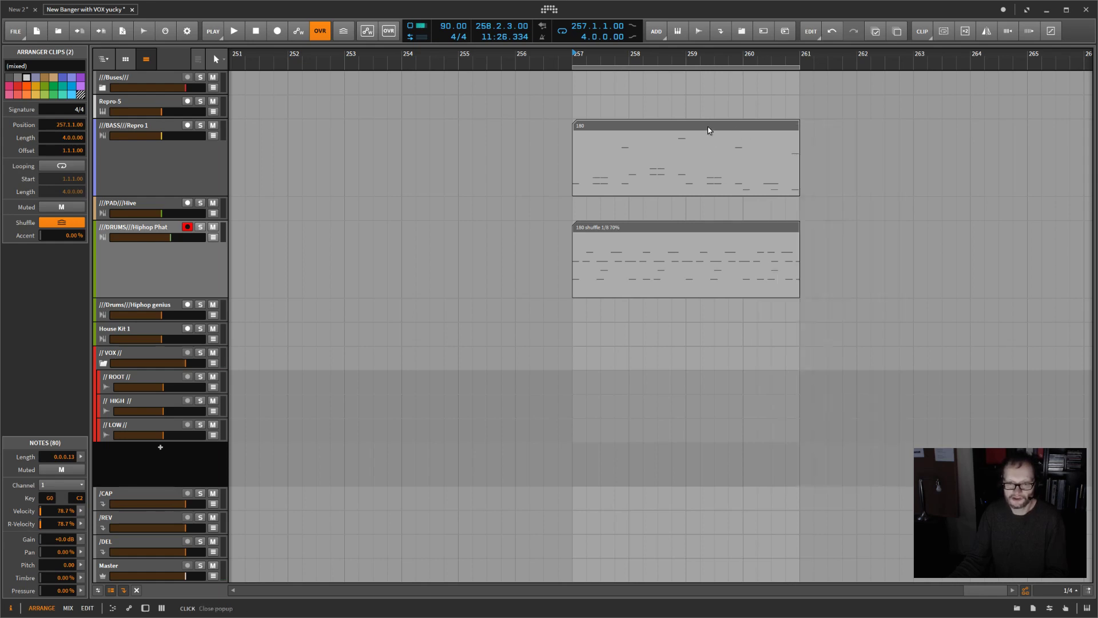
{"action": "left_click", "coordinate": [1030, 32]}
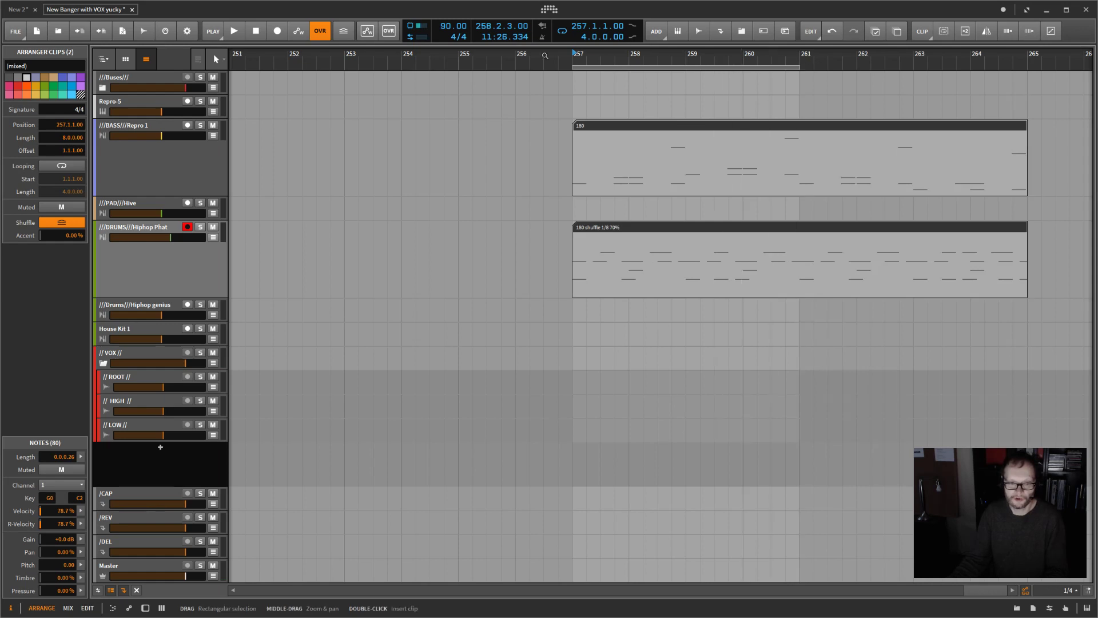
Step: Set the tempo to 180 BPM, extend the loop region to eight bars and play it
{"action": "double_click", "coordinate": [450, 27]}
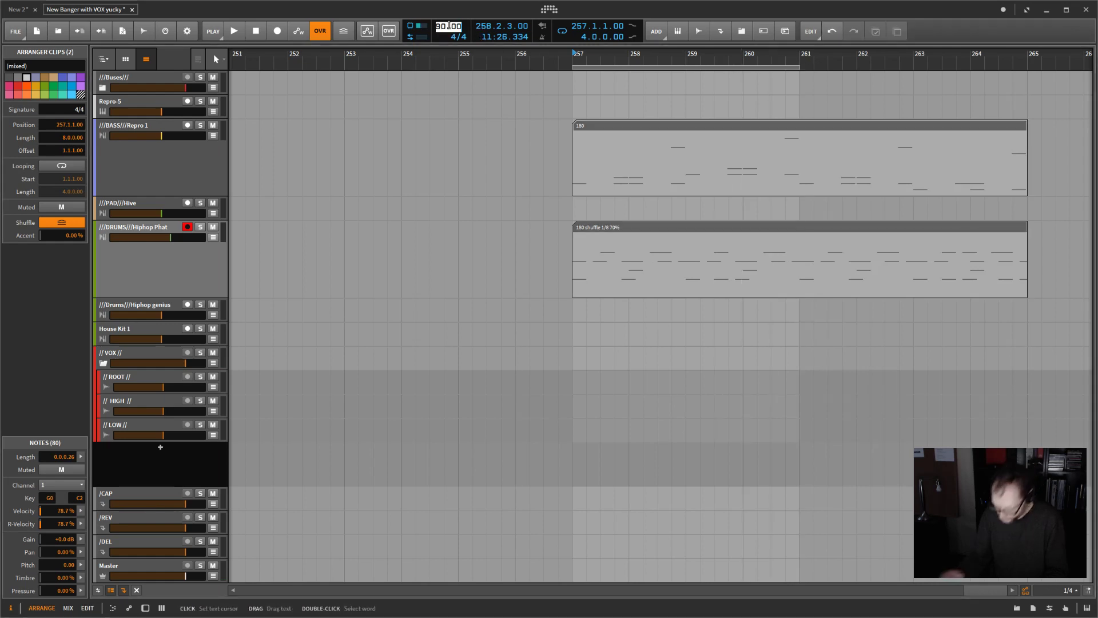
{"action": "key", "text": "Return"}
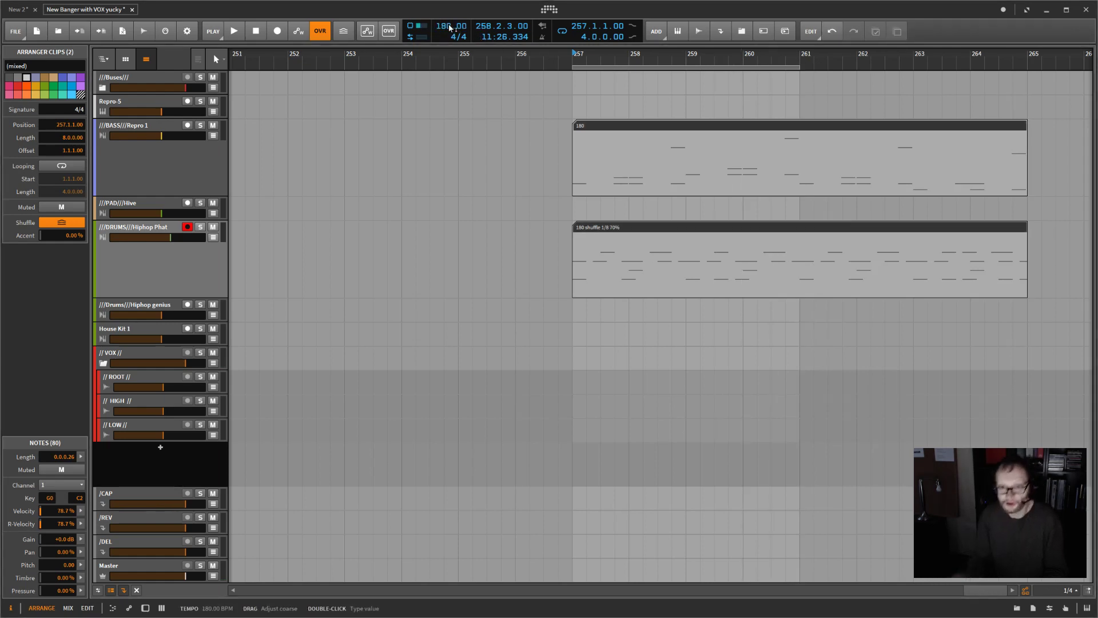
{"action": "left_click_drag", "start_coordinate": [800, 67], "coordinate": [1028, 64]}
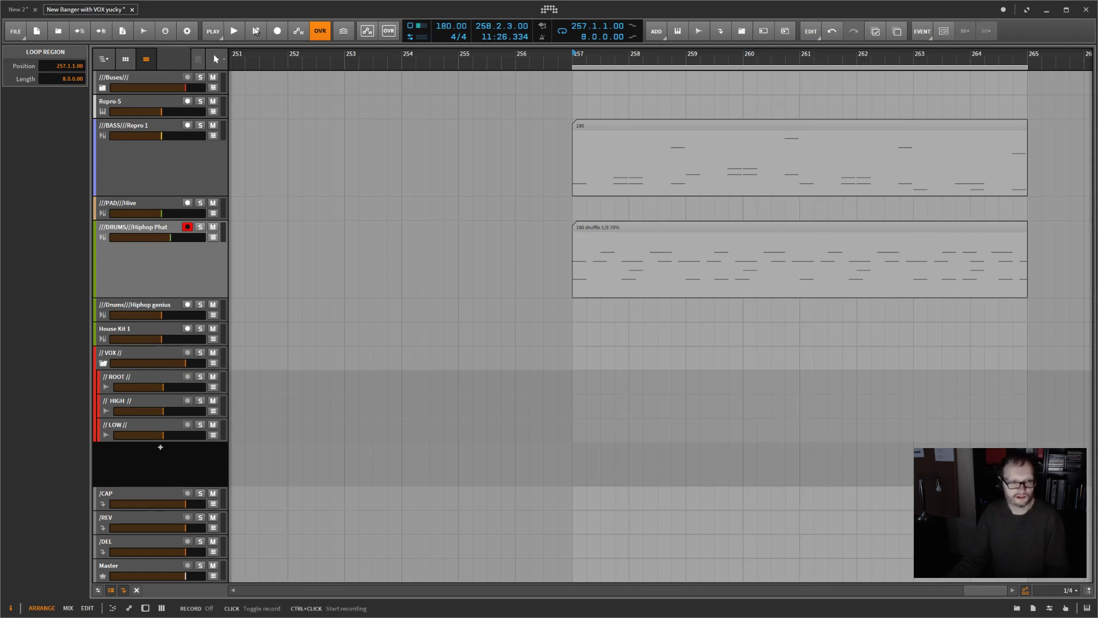
{"action": "left_click", "coordinate": [234, 32]}
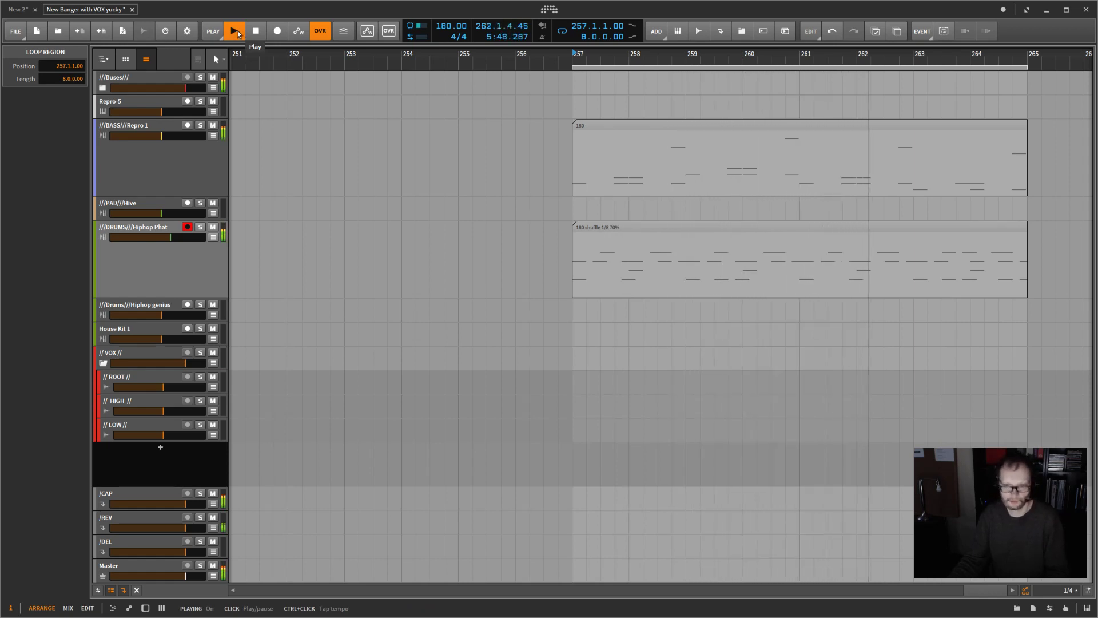
Step: Open the bass track's Repro-1 synth window and set the amp envelope release to 78
{"action": "double_click", "coordinate": [155, 164]}
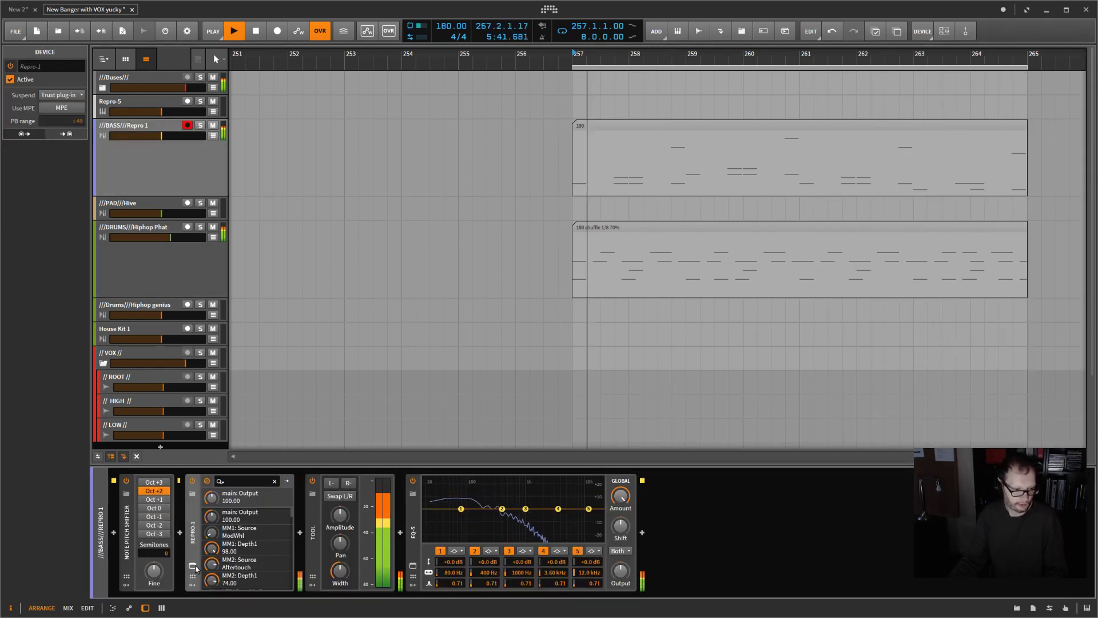
{"action": "left_click_drag", "start_coordinate": [628, 272], "coordinate": [509, 133]}
{"action": "left_click_drag", "start_coordinate": [632, 330], "coordinate": [626, 282]}
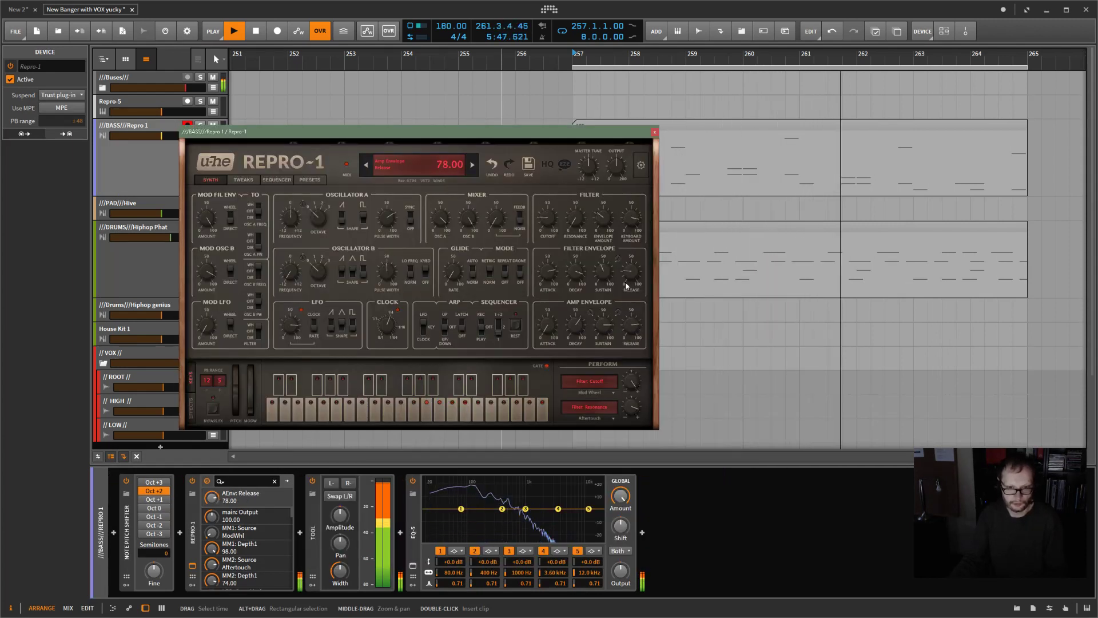
Step: Close the Repro-1 synth window and stop playback of the bass and drum loop
{"action": "left_click_drag", "start_coordinate": [583, 136], "coordinate": [811, 210]}
{"action": "left_click", "coordinate": [884, 209]}
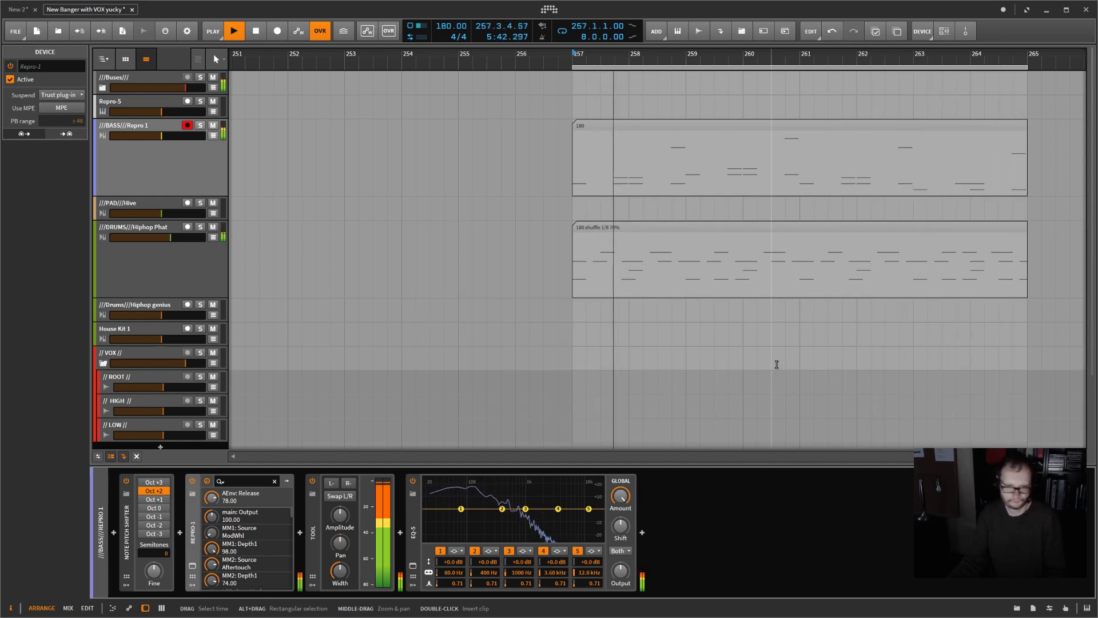
{"action": "key", "text": "space"}
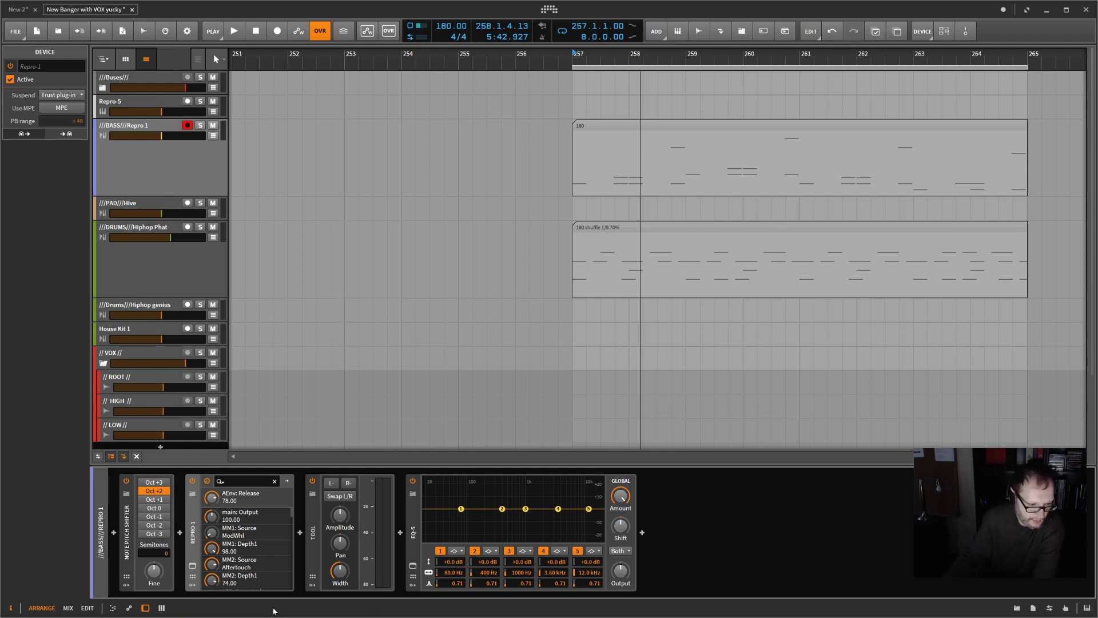
Step: Reopen the bass track's Repro-1 window to check its preset and close it again
{"action": "left_click", "coordinate": [192, 565]}
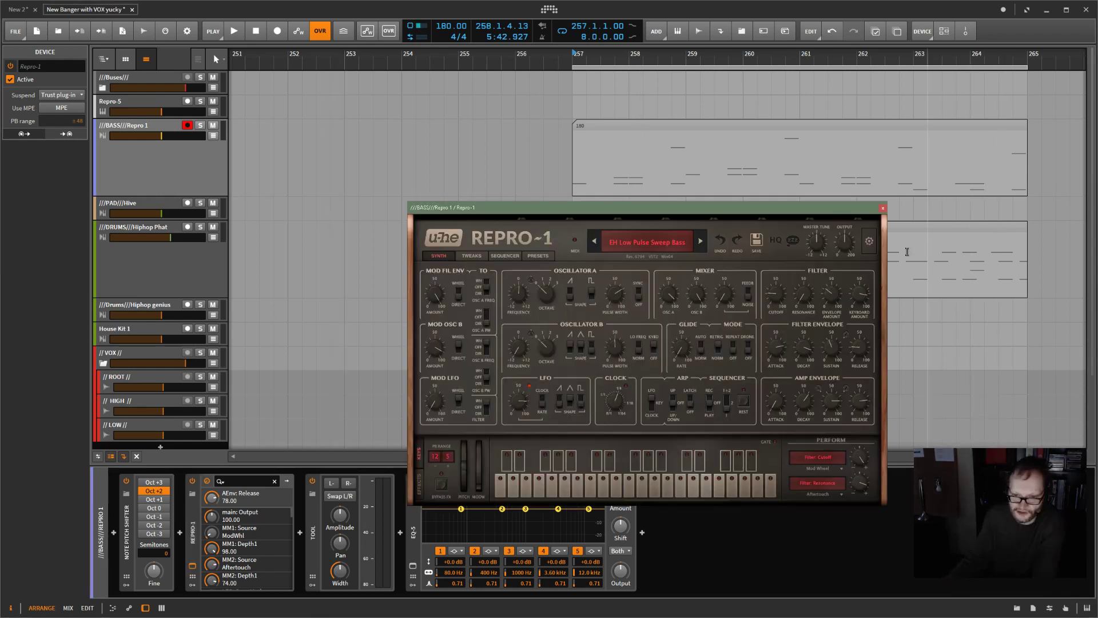
{"action": "left_click_drag", "start_coordinate": [843, 210], "coordinate": [638, 118]}
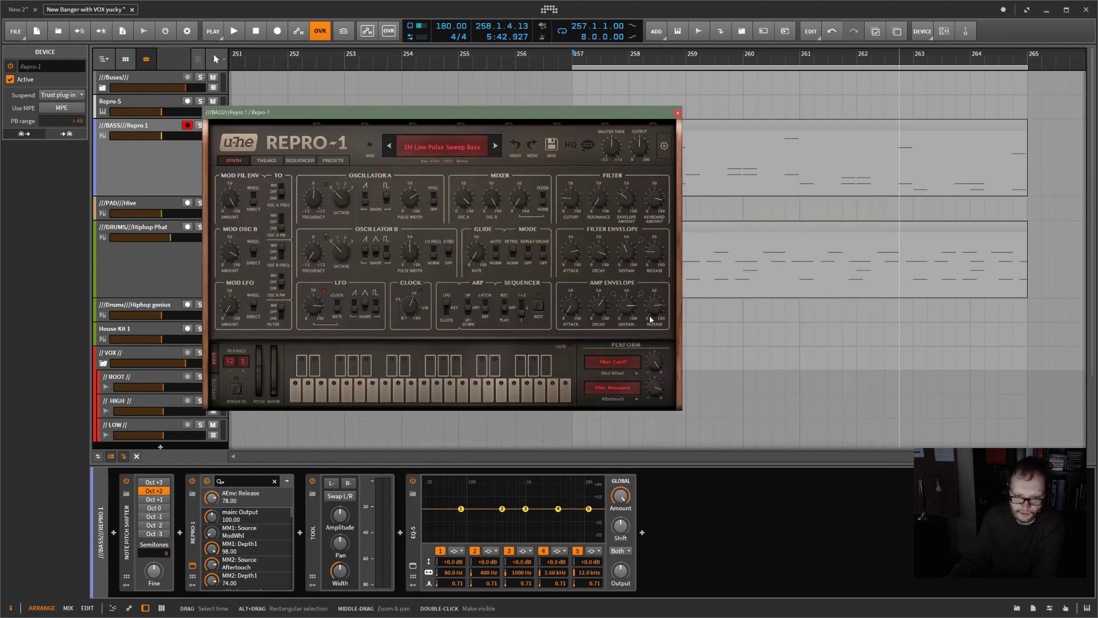
{"action": "left_click", "coordinate": [679, 114]}
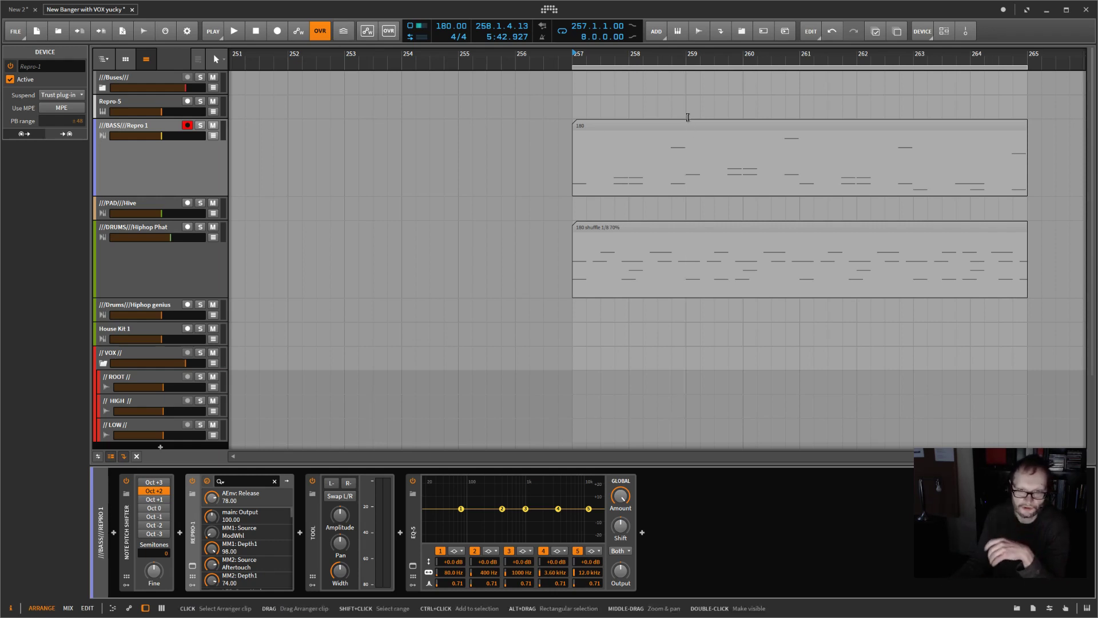
Step: Select both the bass and drum clips and review the quantize settings without applying them
{"action": "left_click_drag", "start_coordinate": [686, 103], "coordinate": [846, 329]}
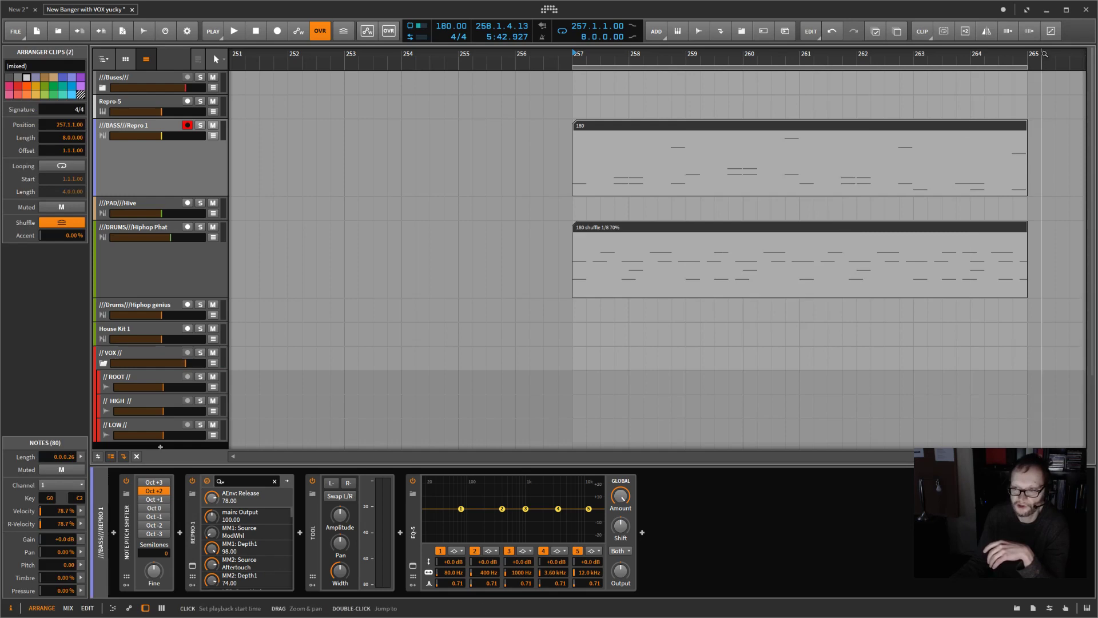
{"action": "left_click", "coordinate": [1050, 29]}
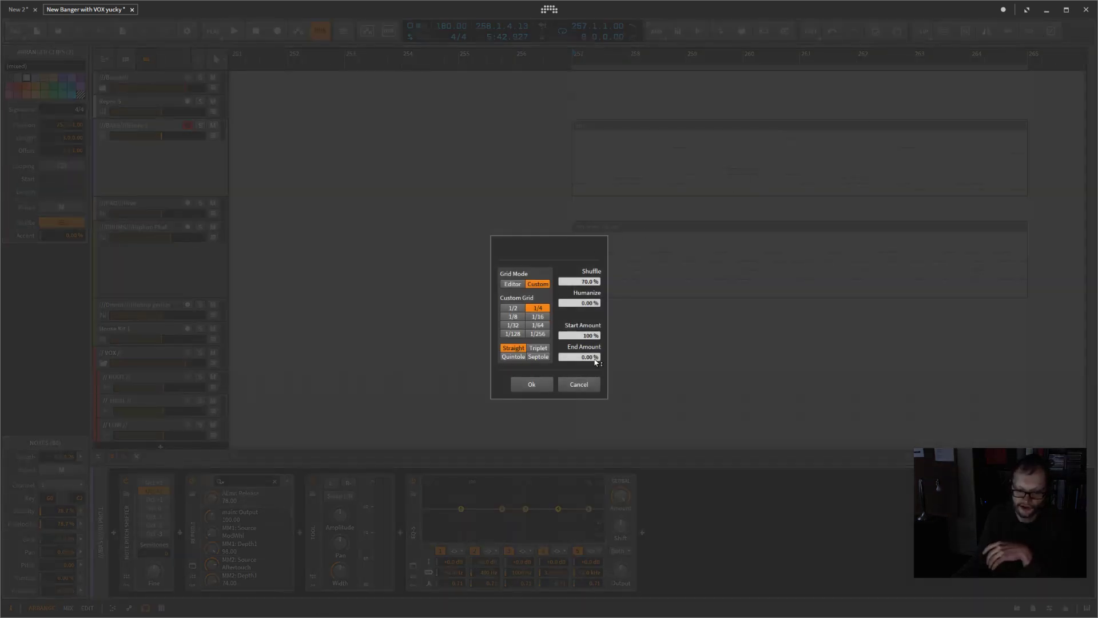
{"action": "left_click", "coordinate": [579, 384]}
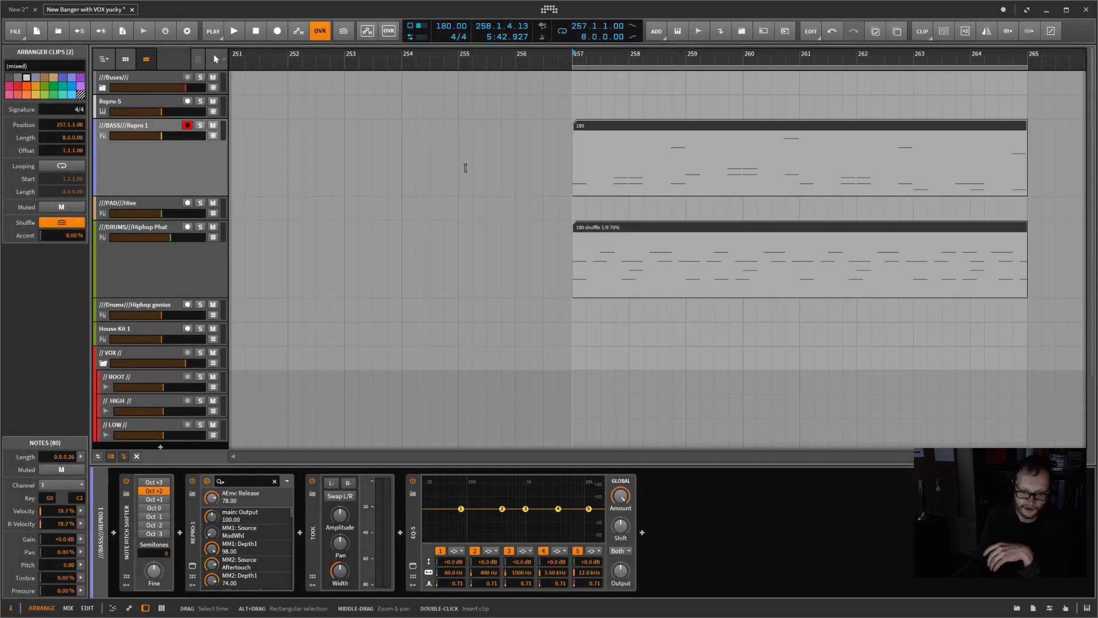